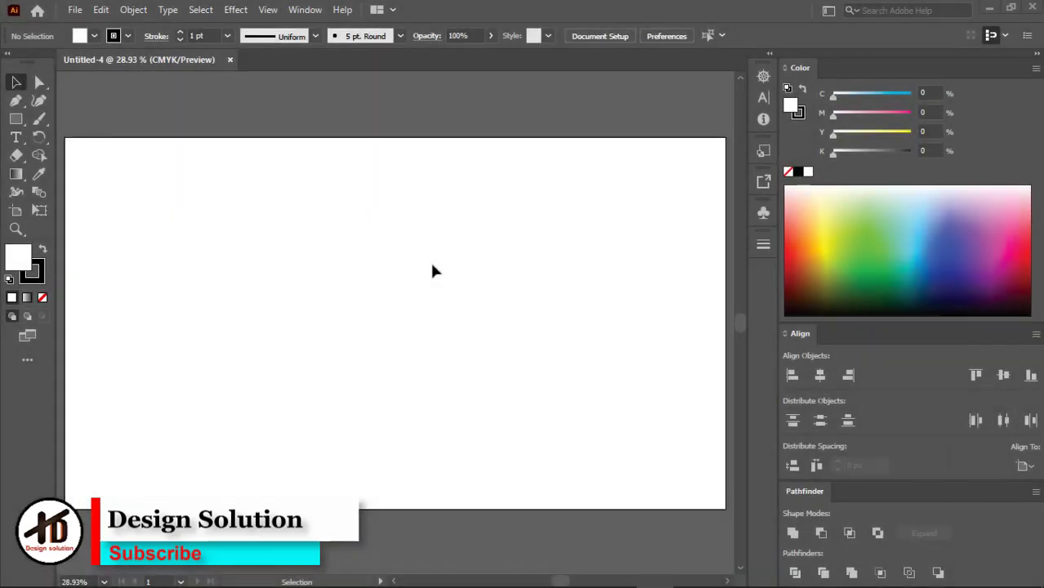
Step: Add the word MOCKUP in Gobold Bold and enlarge it to about 279.66 pt
key(t)
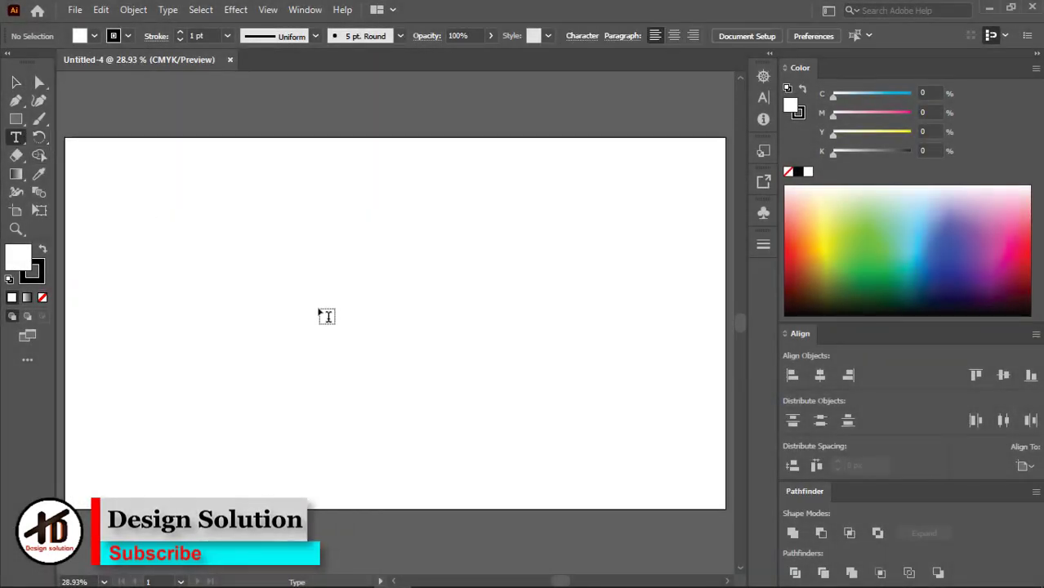
click(321, 309)
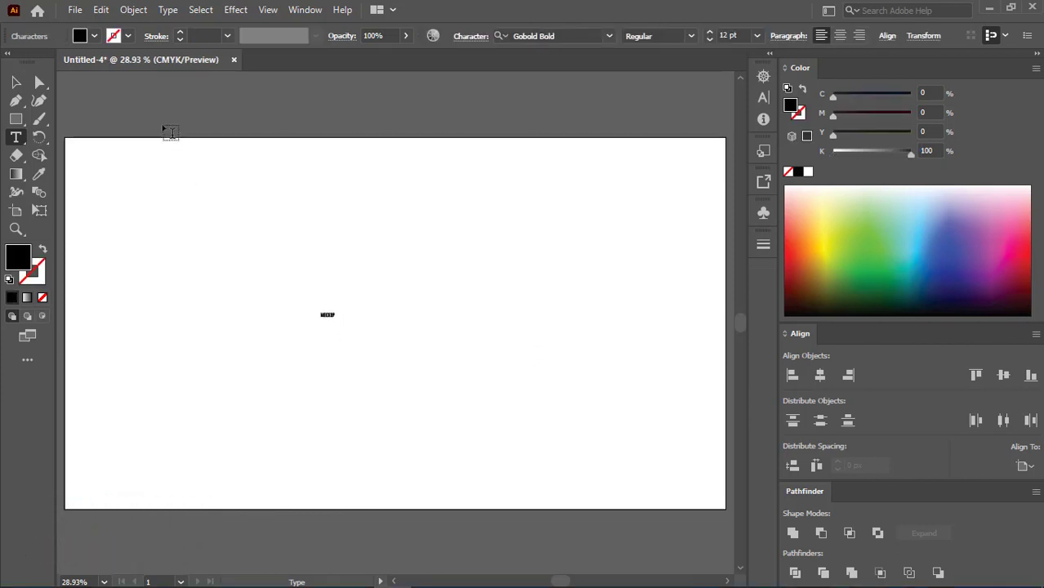
click(16, 82)
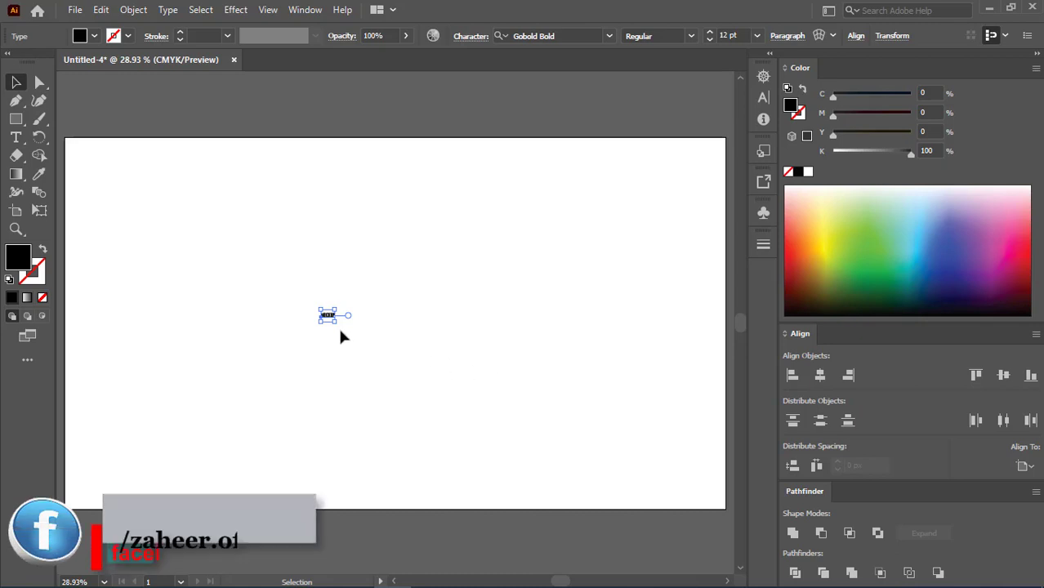
mouse_move(335, 322)
mouse_down()
mouse_move(609, 411)
mouse_move(480, 367)
mouse_move(604, 394)
mouse_move(493, 370)
mouse_move(420, 319)
mouse_up()
drag(513, 378, 541, 389)
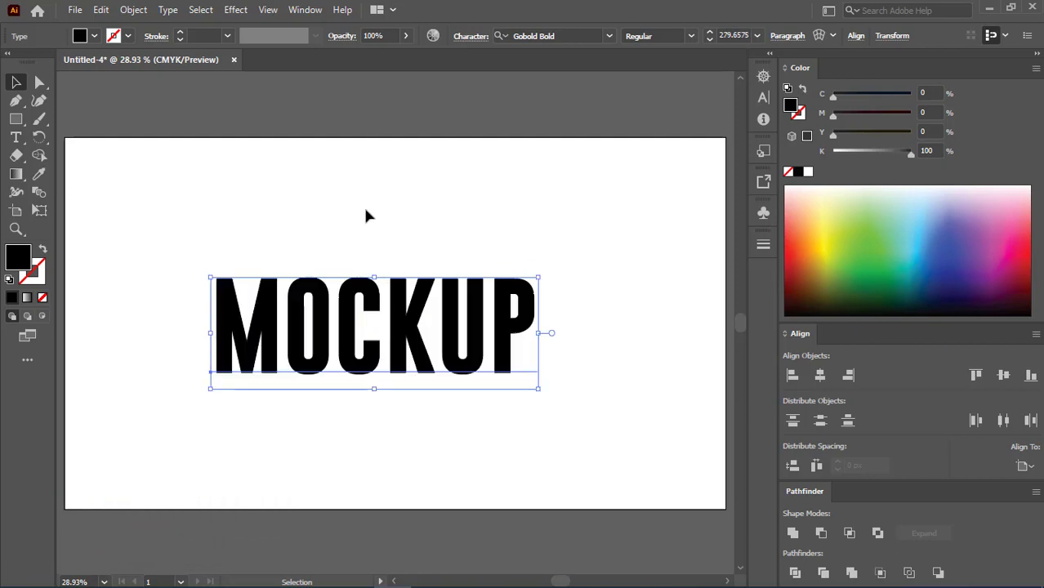
Step: Centre MOCKUP horizontally and vertically on the artboard, then reselect it
click(820, 375)
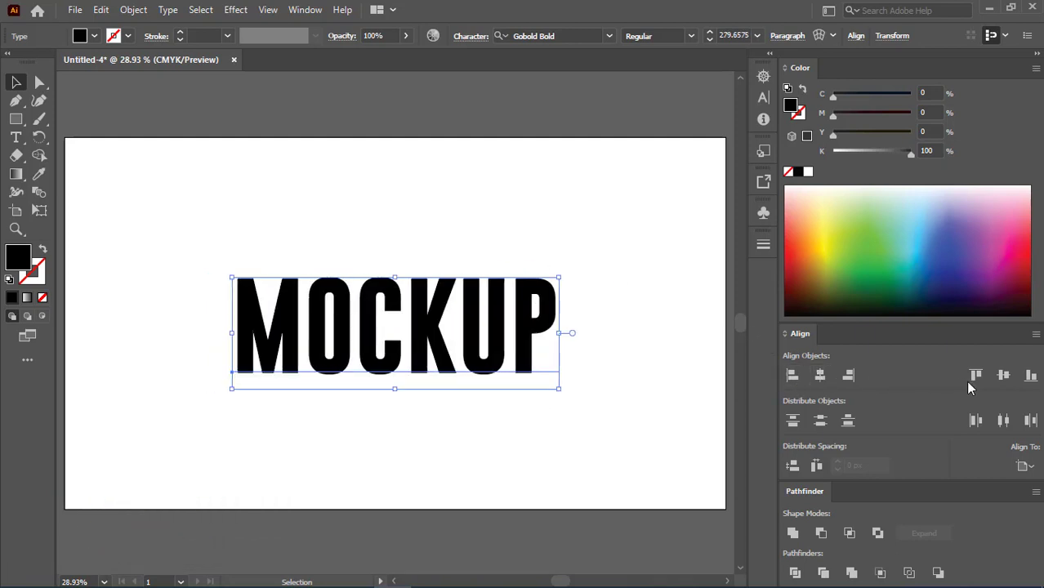
click(1003, 375)
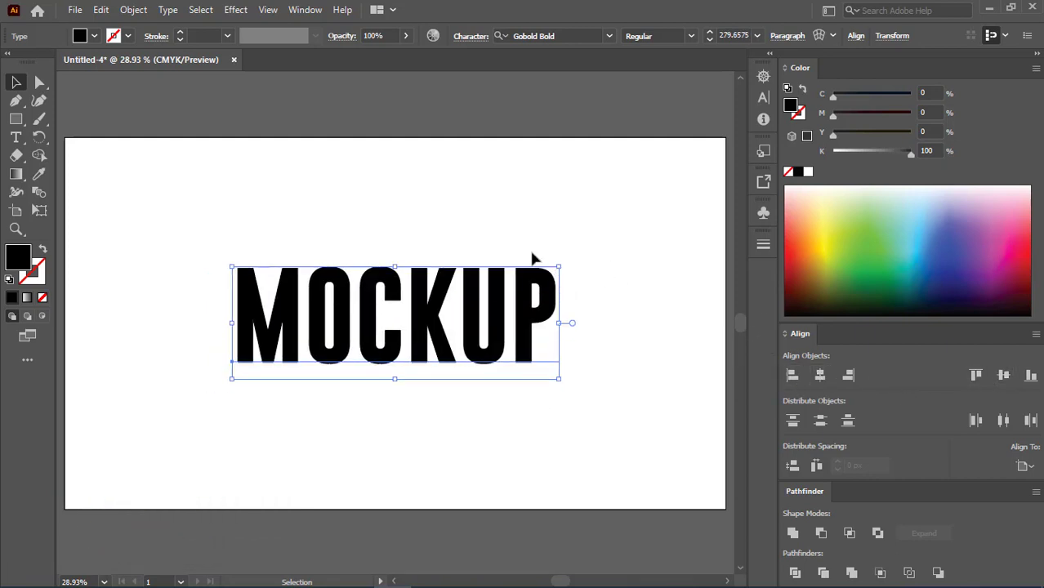
click(434, 169)
key(ctrl+a)
drag(136, 215, 609, 400)
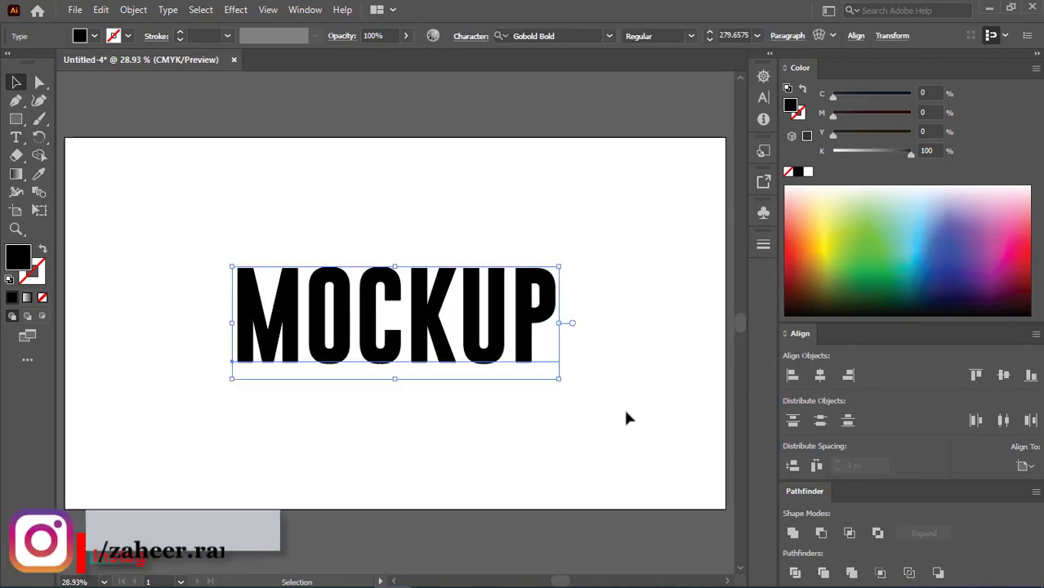
Step: Warp MOCKUP with an Arch envelope at 30% bend
click(133, 10)
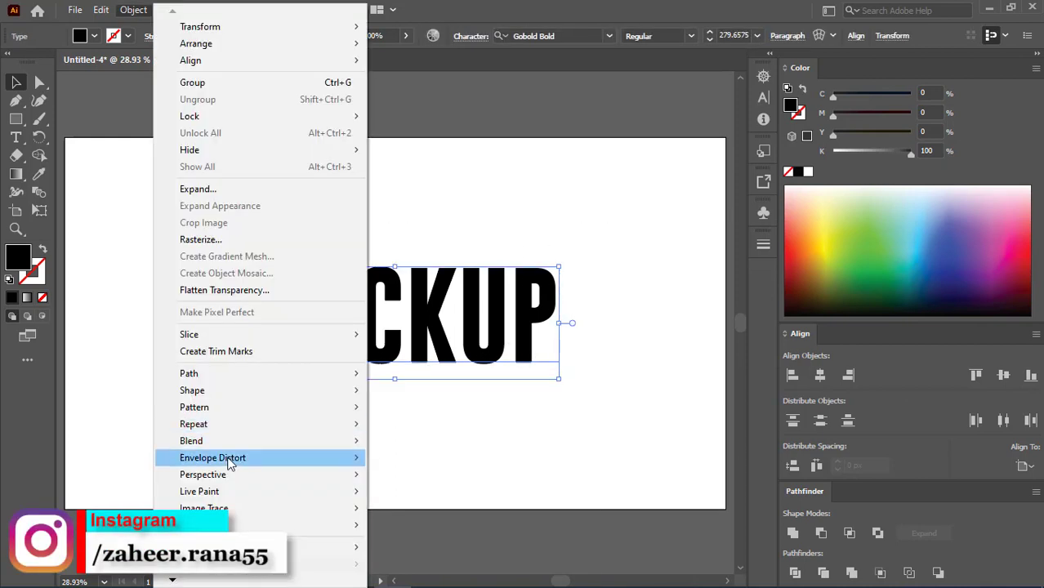
mouse_move(212, 457)
click(423, 462)
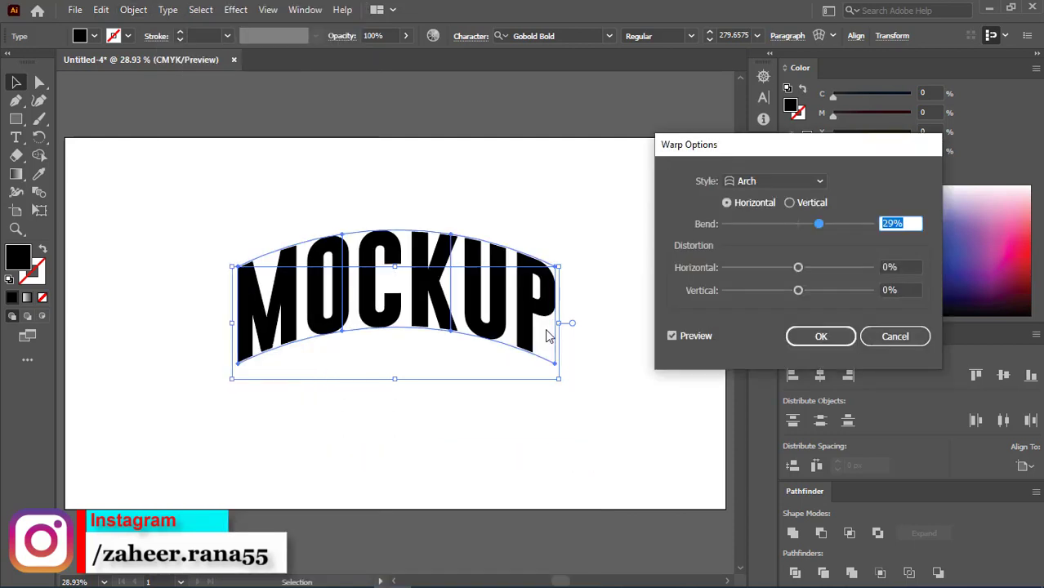
click(752, 177)
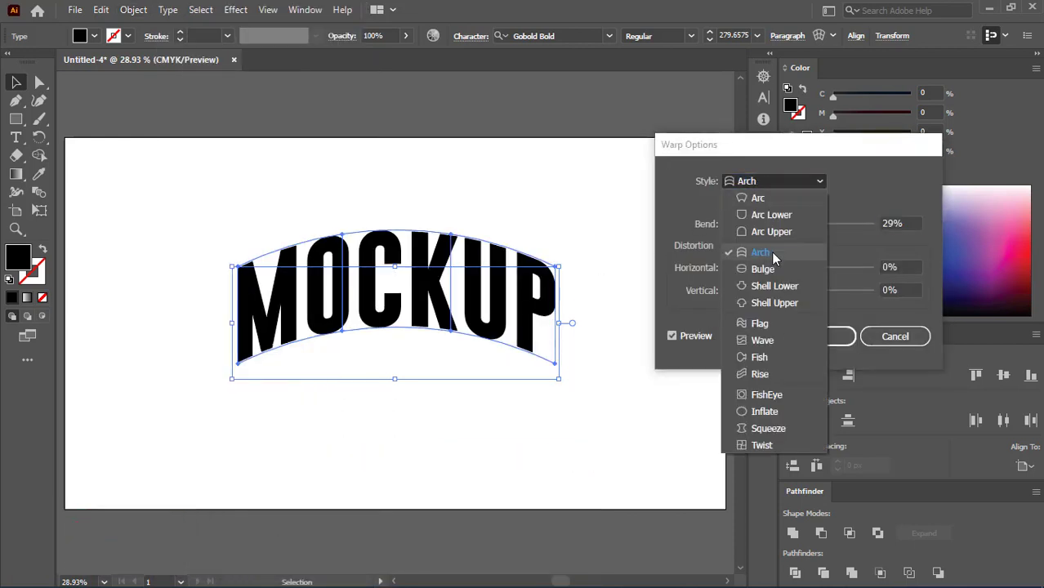
click(760, 252)
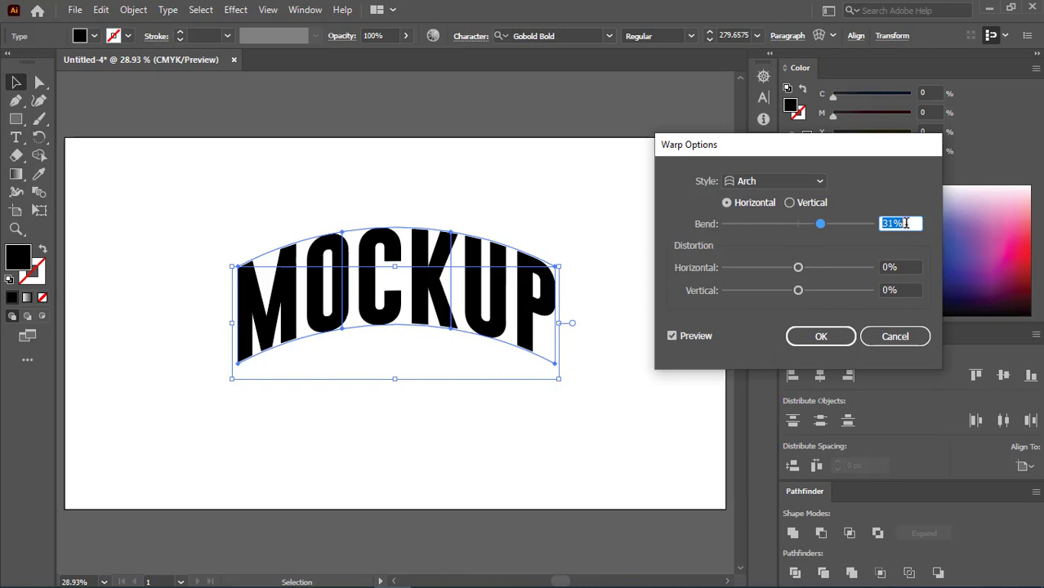
key(Up)
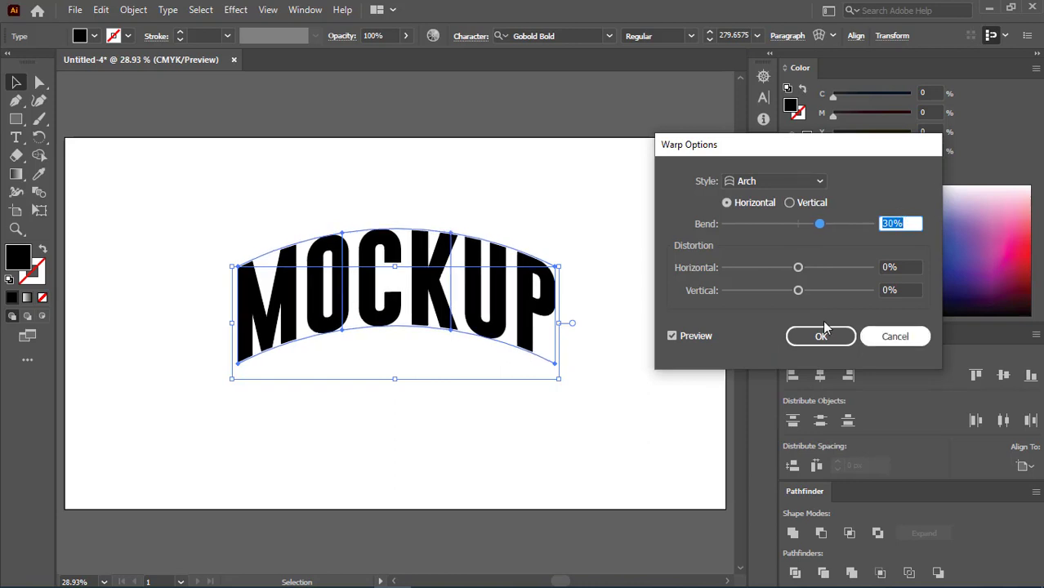
click(820, 335)
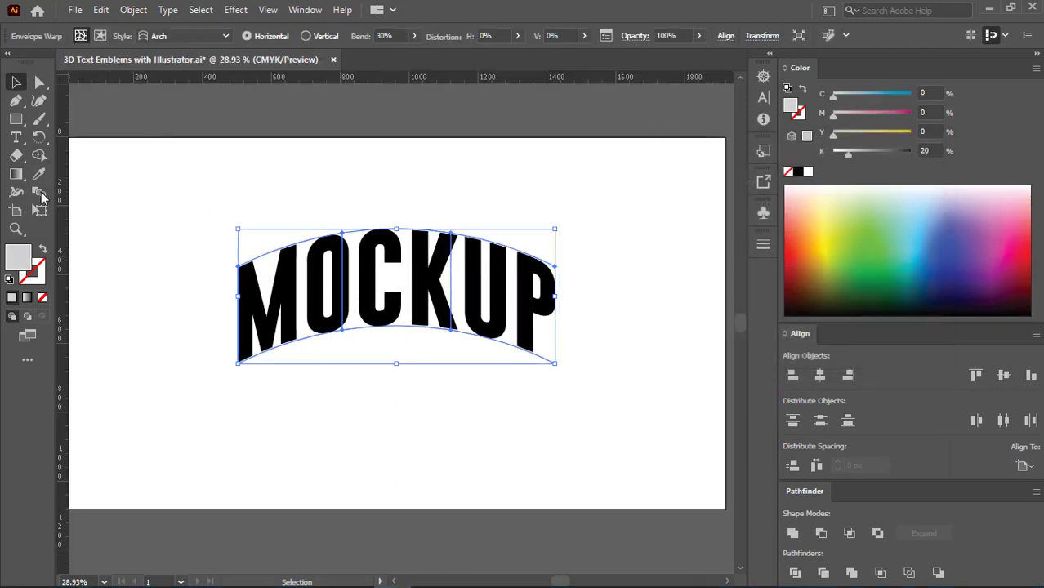
Step: Use Perspective Distort to widen MOCKUP's bottom into a trapezoid
click(39, 210)
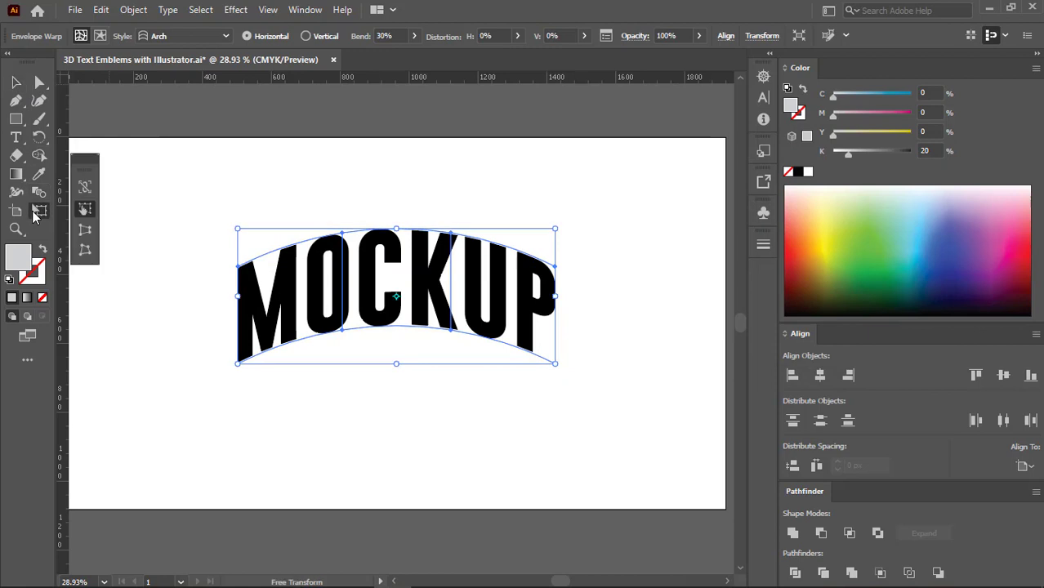
click(85, 232)
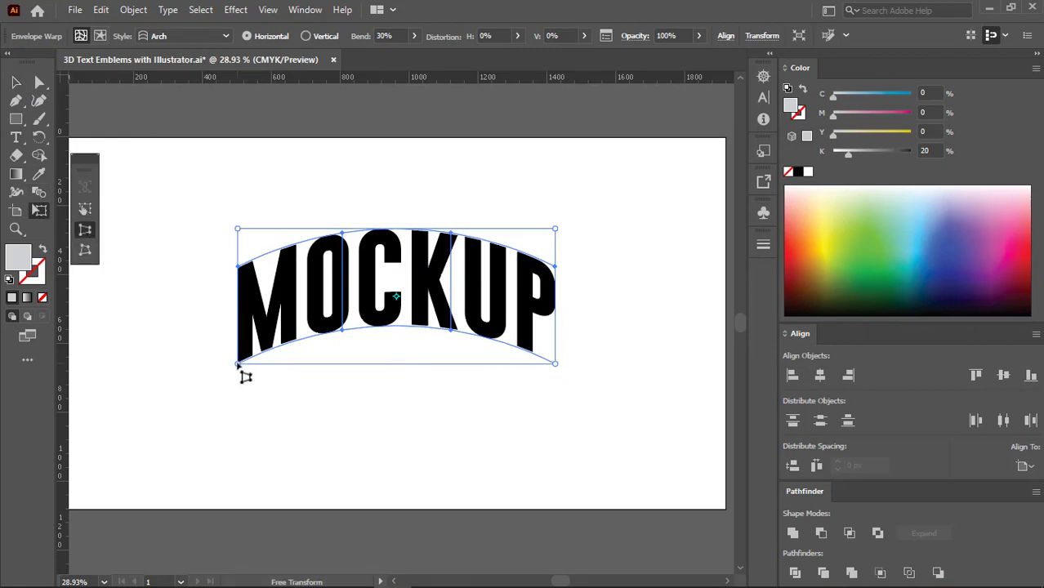
drag(238, 365, 190, 365)
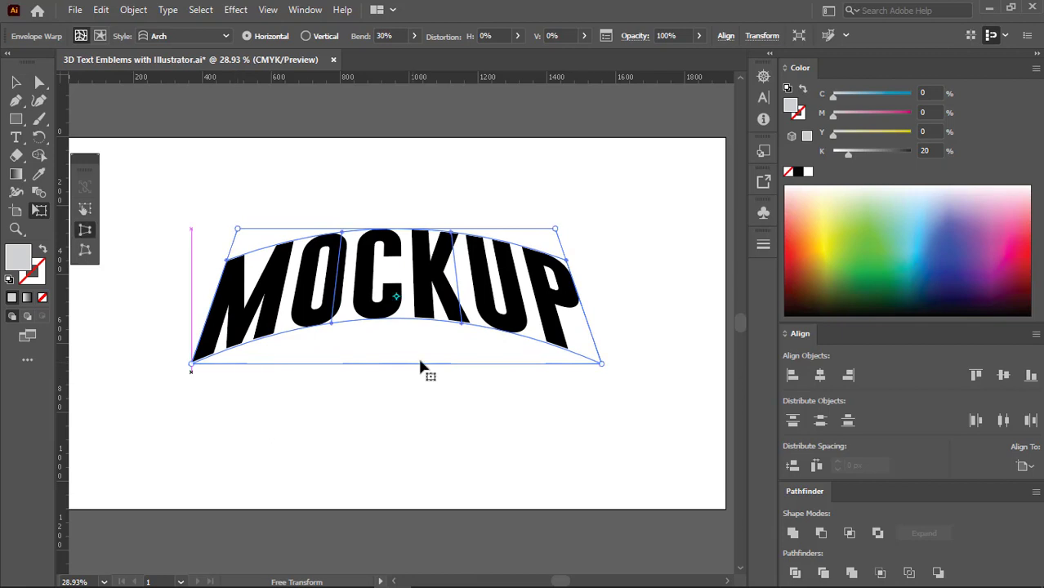
drag(601, 367, 602, 369)
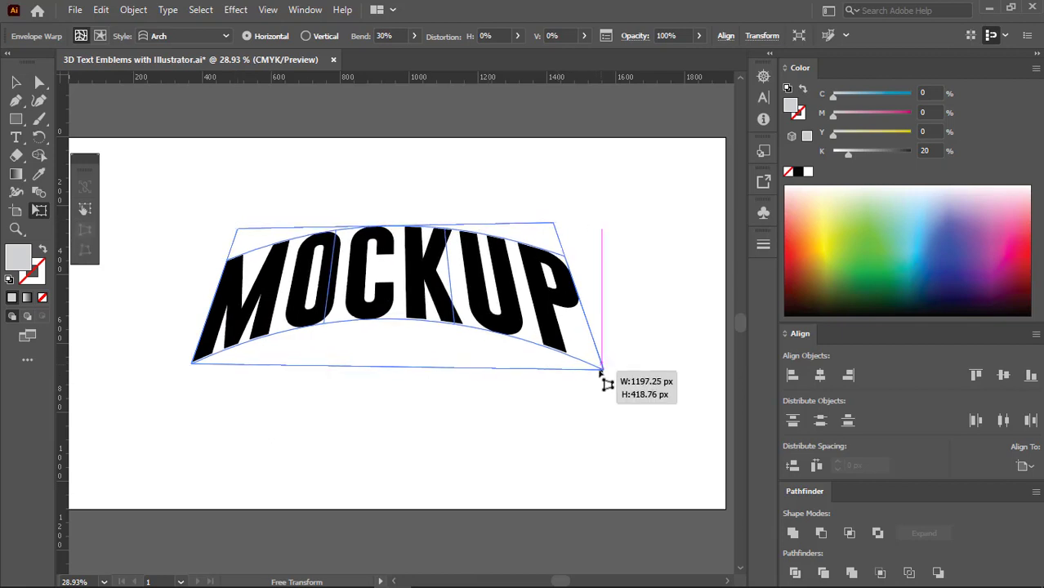
drag(198, 370, 181, 364)
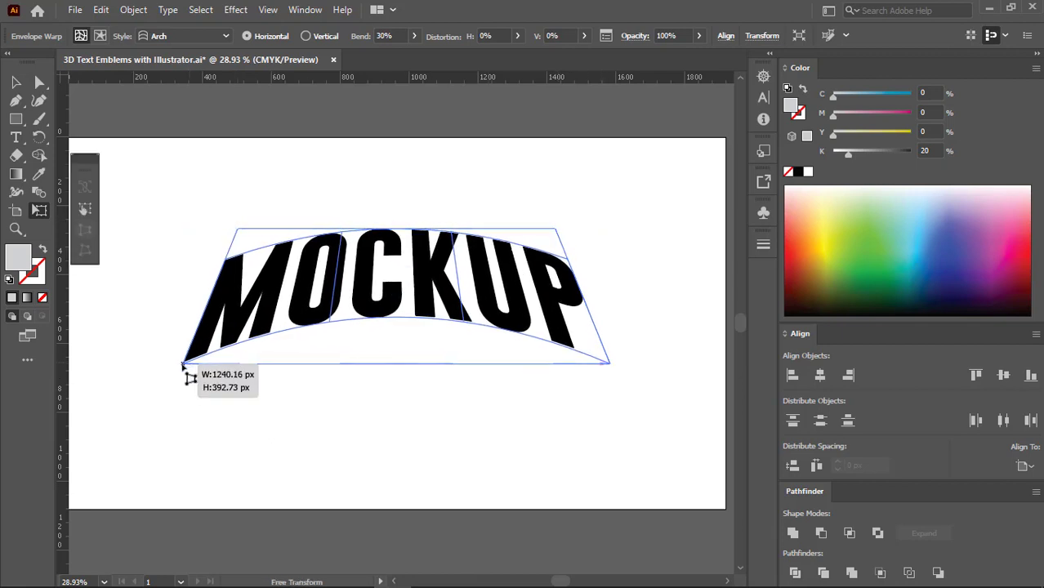
click(17, 82)
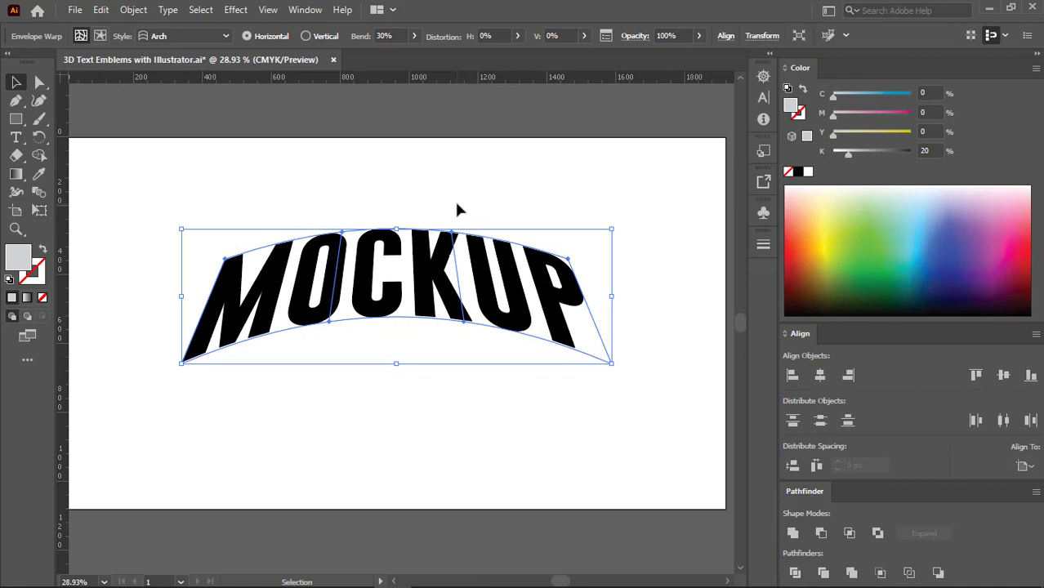
Step: Expand the arched MOCKUP warp into plain shapes
click(133, 10)
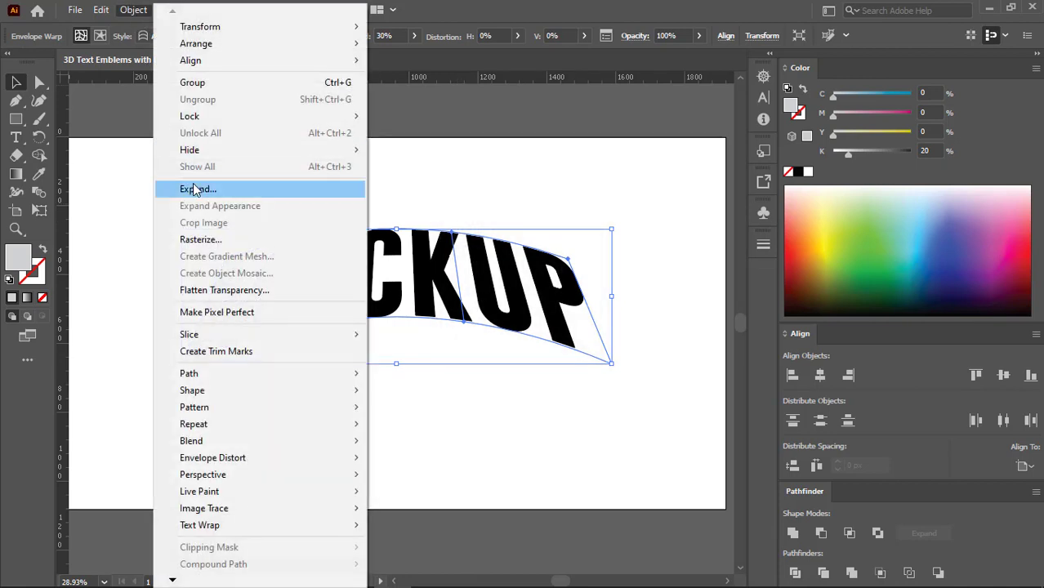
click(401, 190)
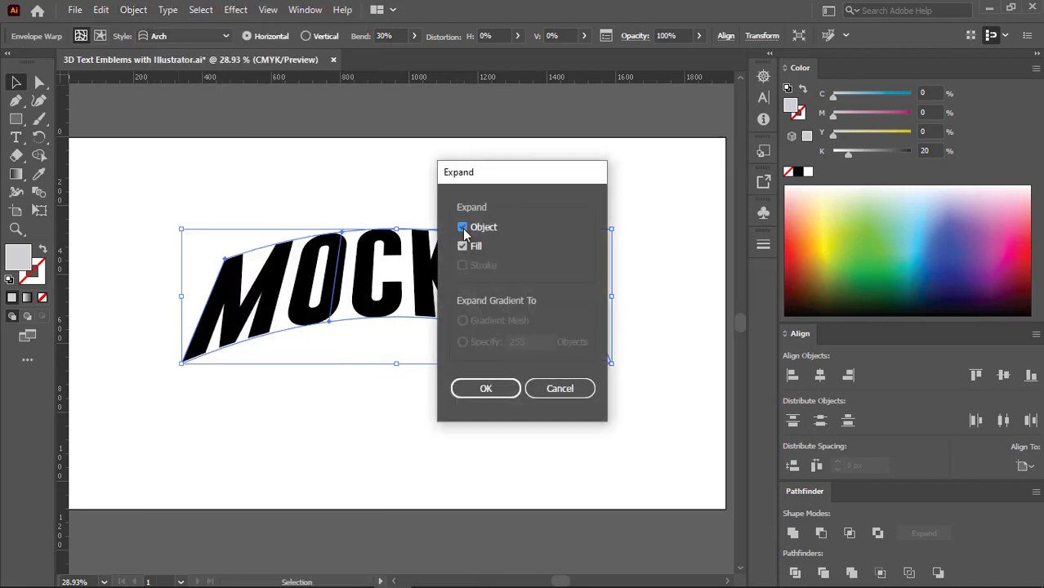
click(485, 389)
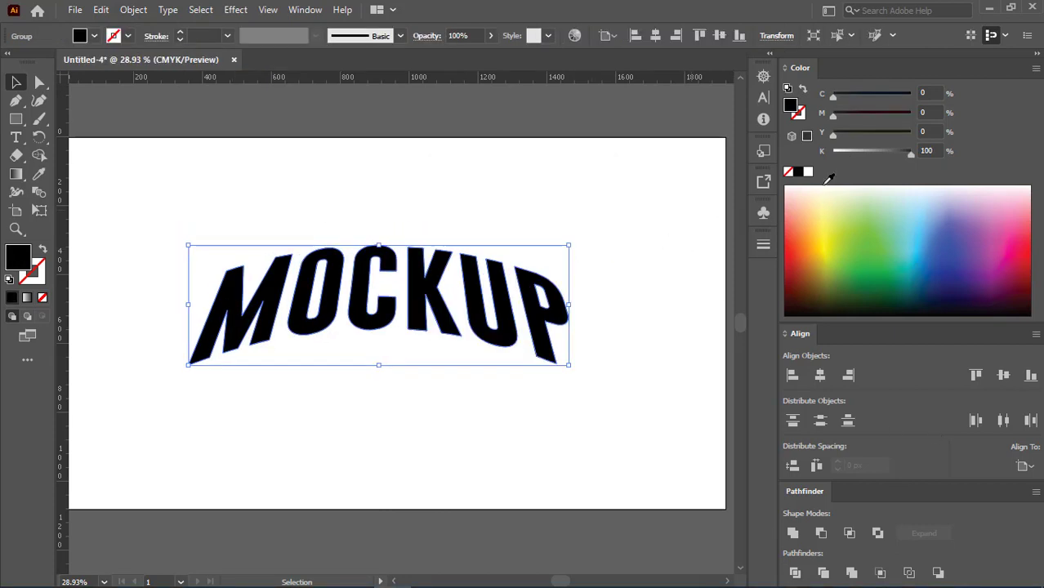
Step: Fill the letters white and paste a black-filled copy in place
click(808, 172)
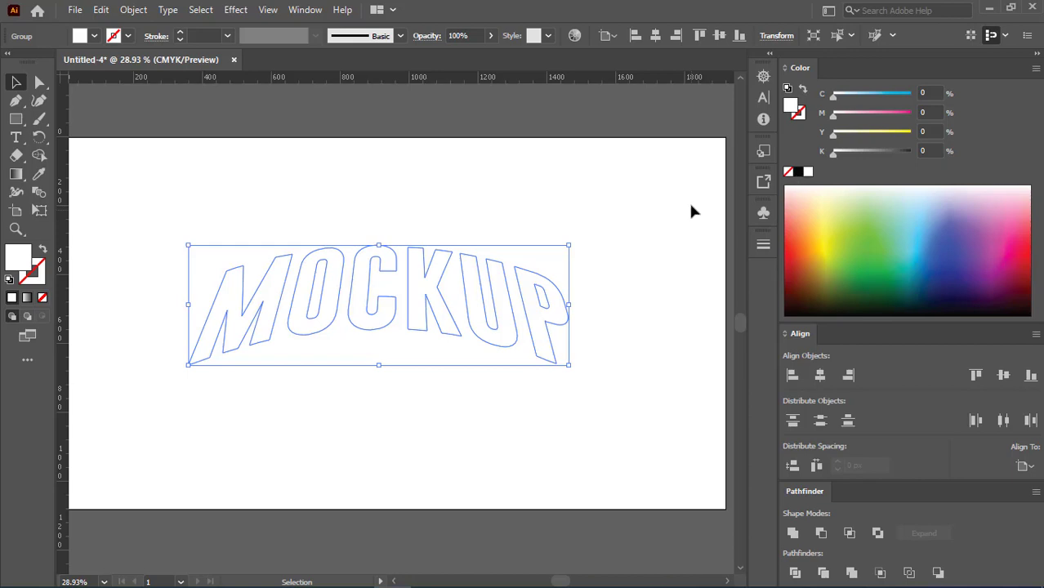
click(101, 11)
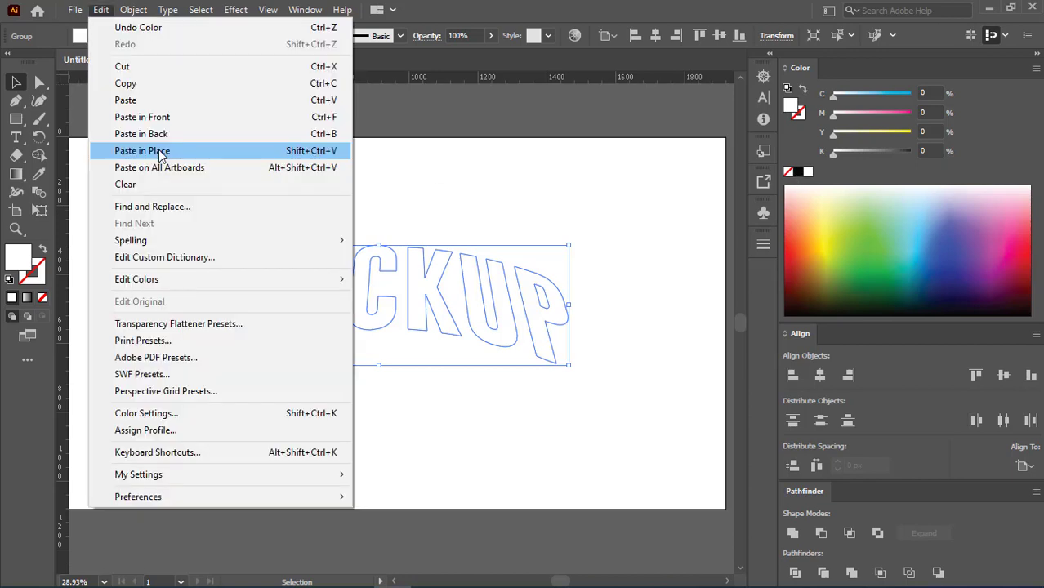
click(161, 152)
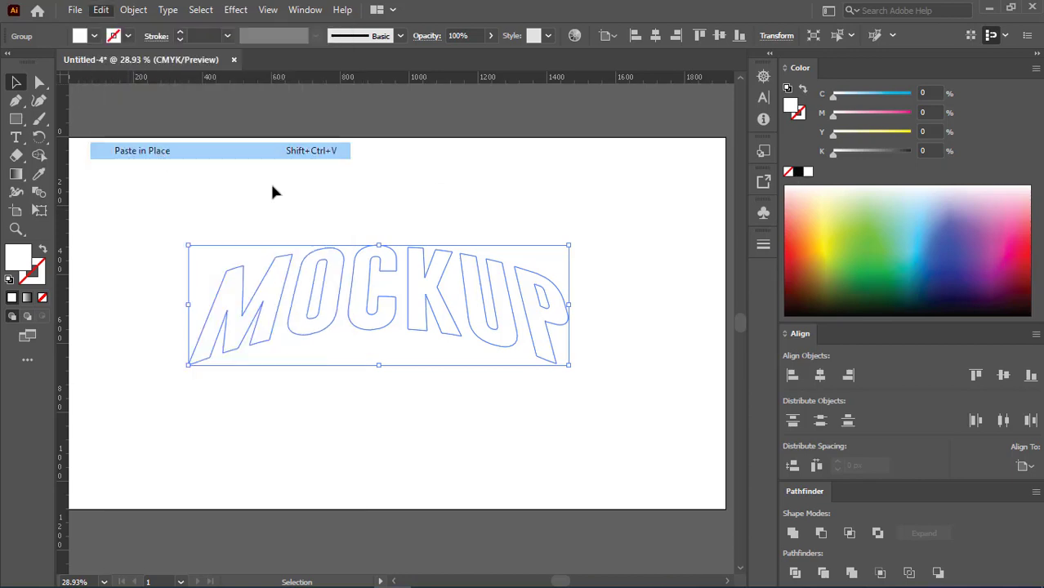
click(800, 173)
right_click(375, 282)
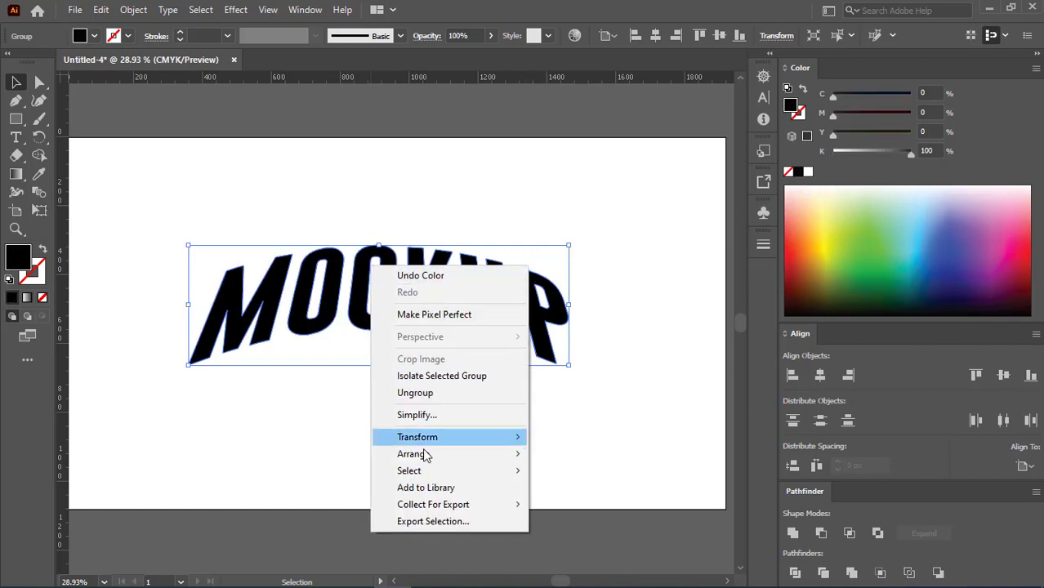
Step: Send the black MOCKUP copy behind the white letters
click(594, 505)
click(133, 10)
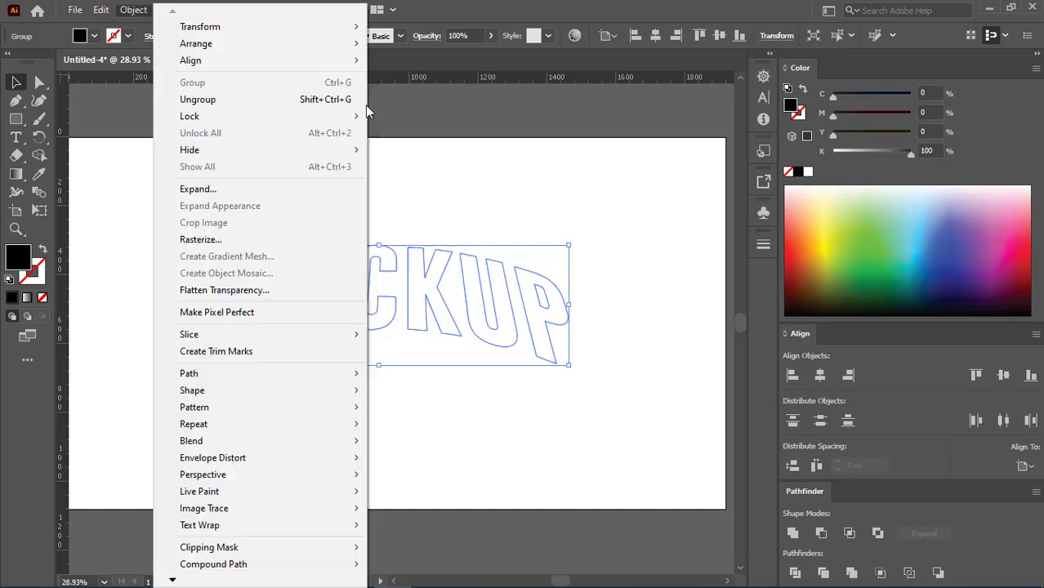
click(445, 13)
Step: Offset the black copy by 50 px with Miter joins
click(133, 10)
mouse_move(188, 373)
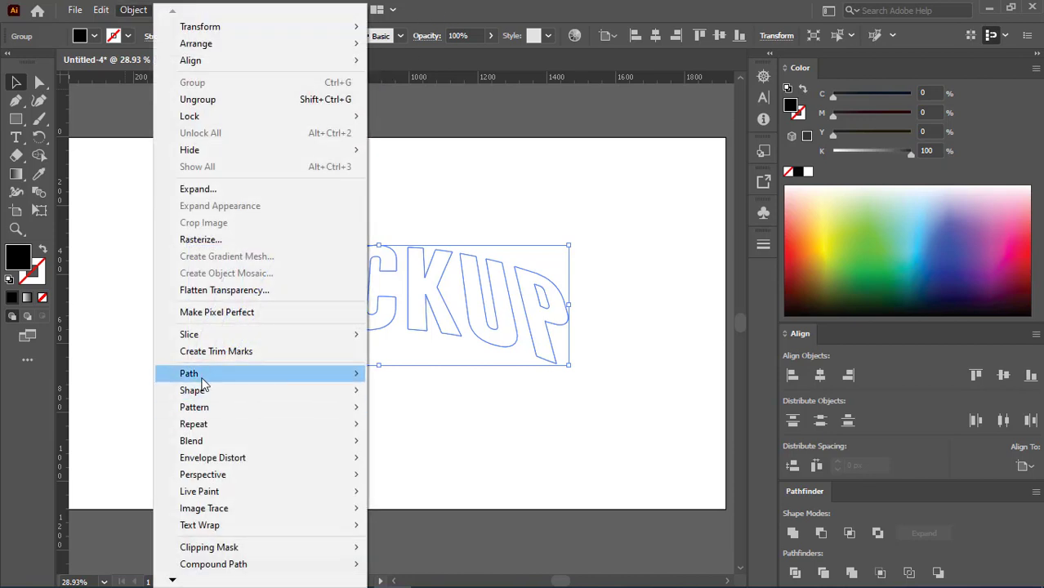
click(441, 429)
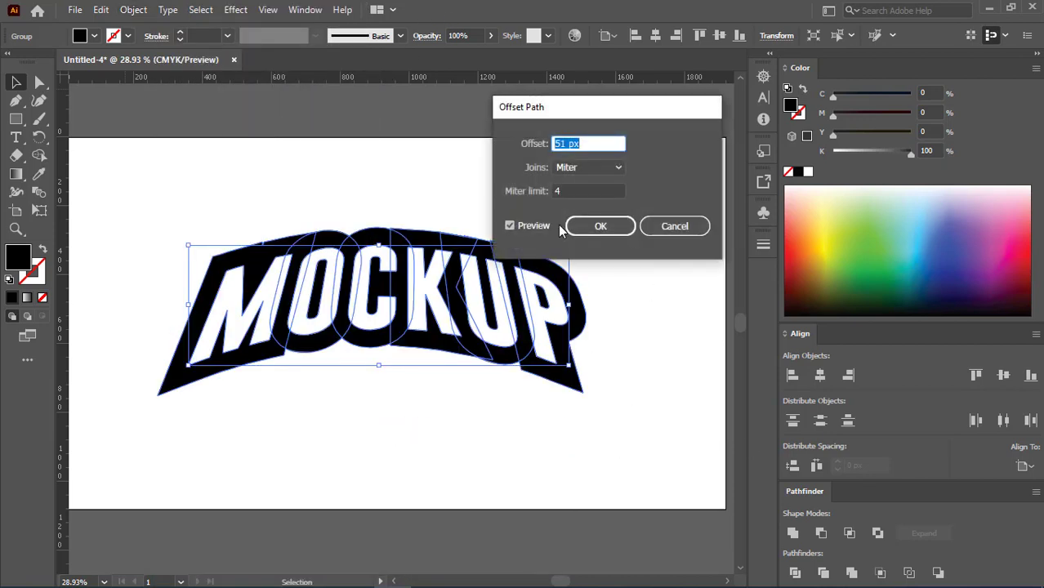
text(5)
text(0)
click(592, 172)
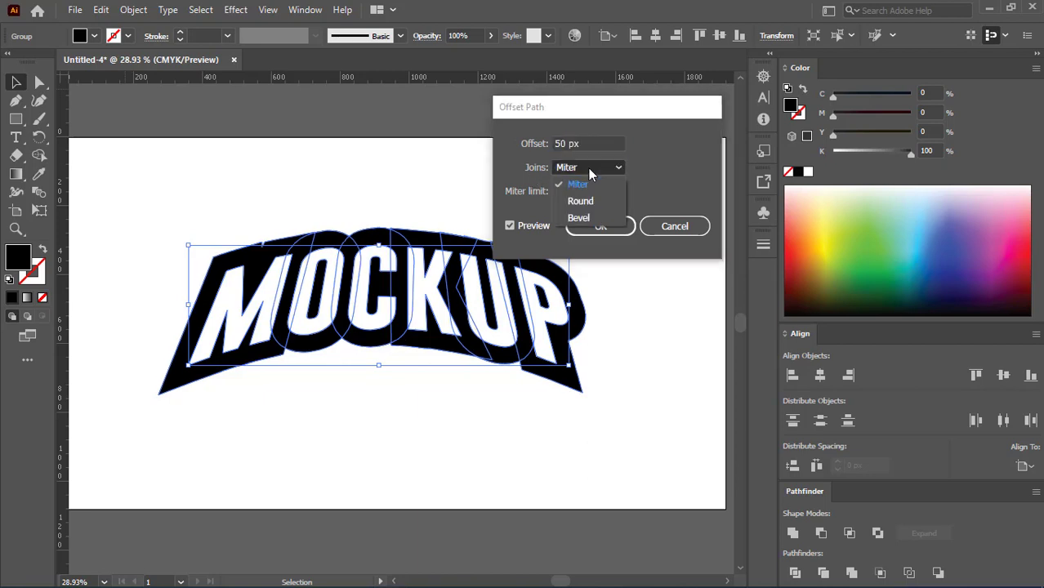
click(584, 180)
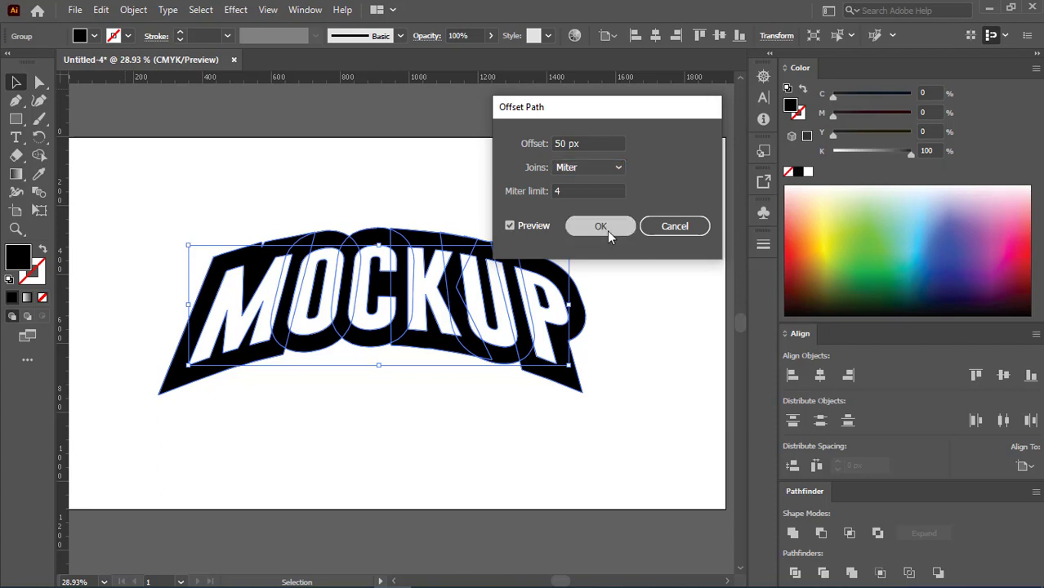
click(605, 228)
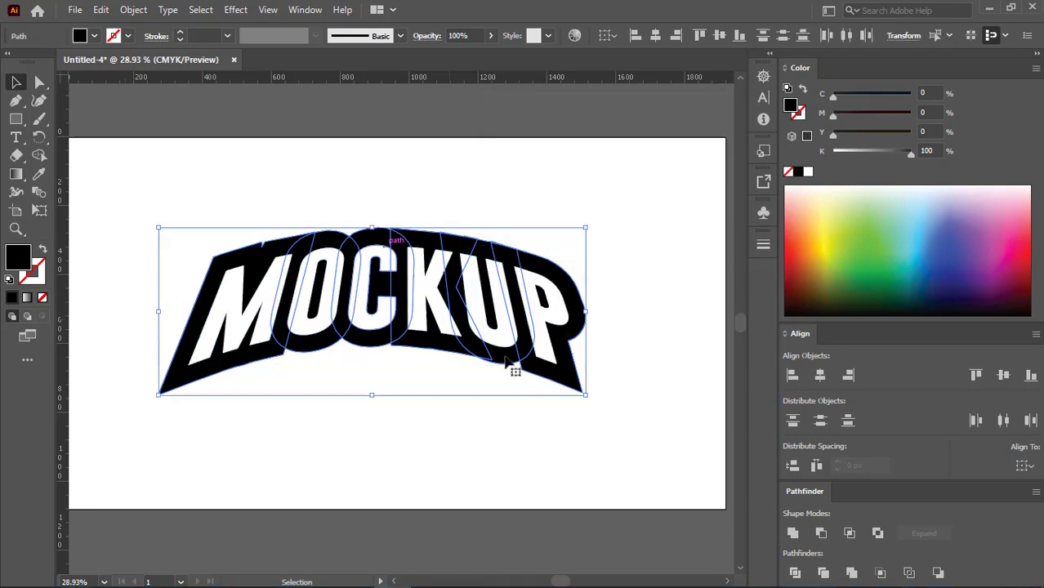
Step: Unite the offset outlines and set the whole MOCKUP artwork to 50% opacity
click(794, 534)
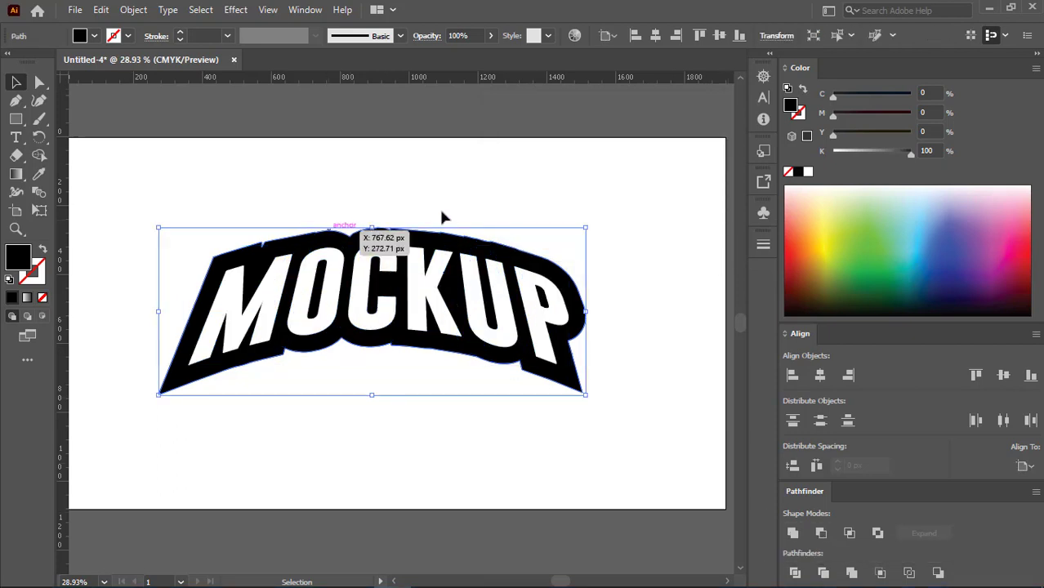
drag(177, 186, 680, 428)
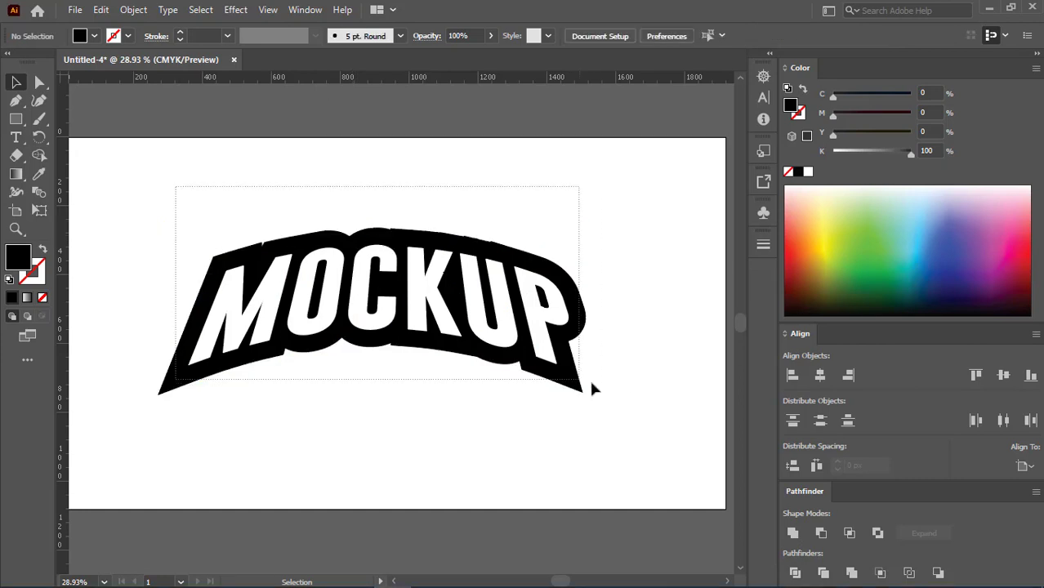
click(475, 37)
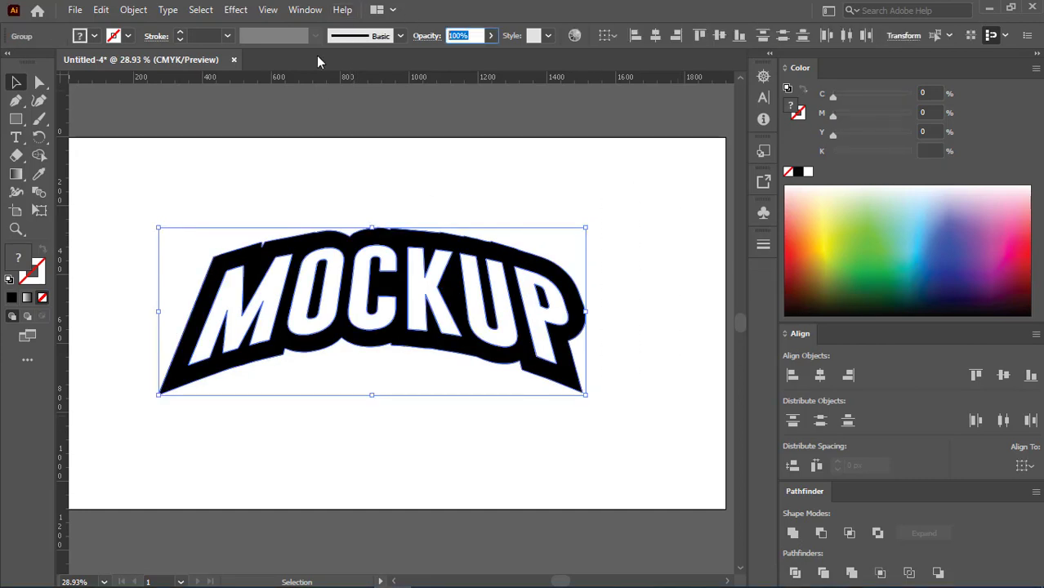
text(50)
key(Return)
click(595, 369)
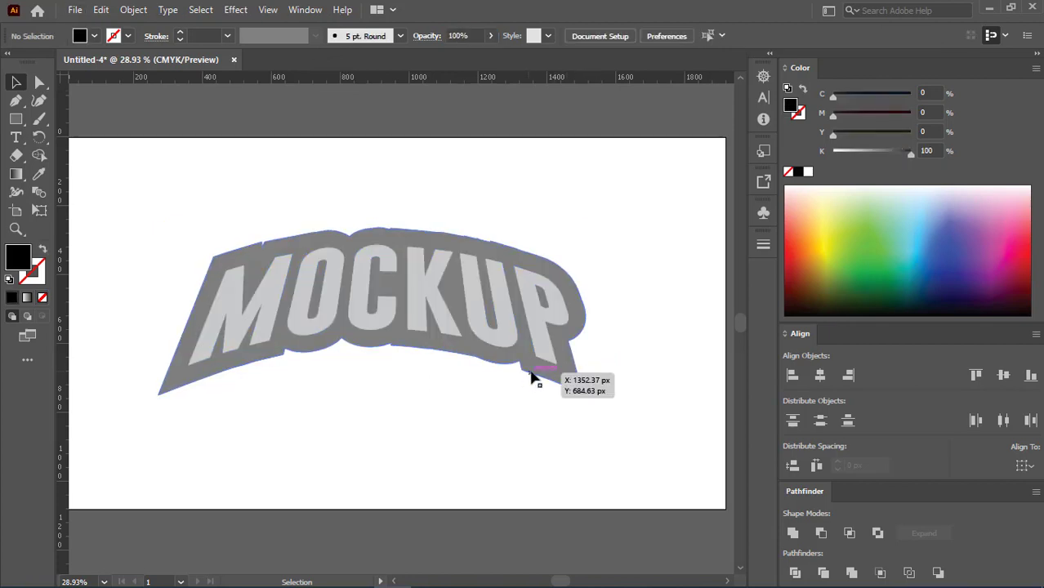
Step: Duplicate the artwork 68 px lower and resize and stretch the copy for depth
drag(570, 376, 571, 397)
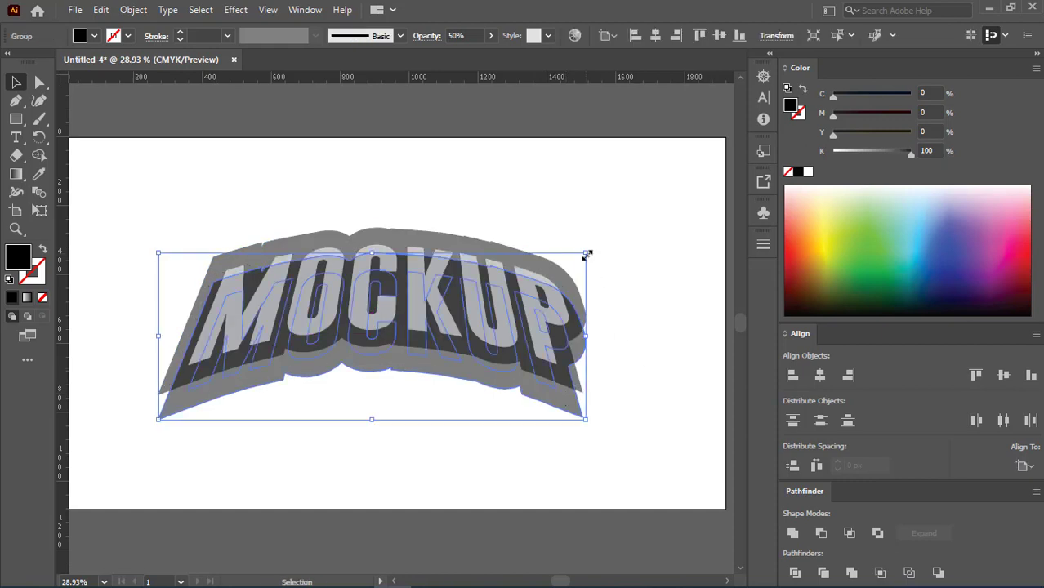
drag(587, 255, 583, 258)
click(669, 420)
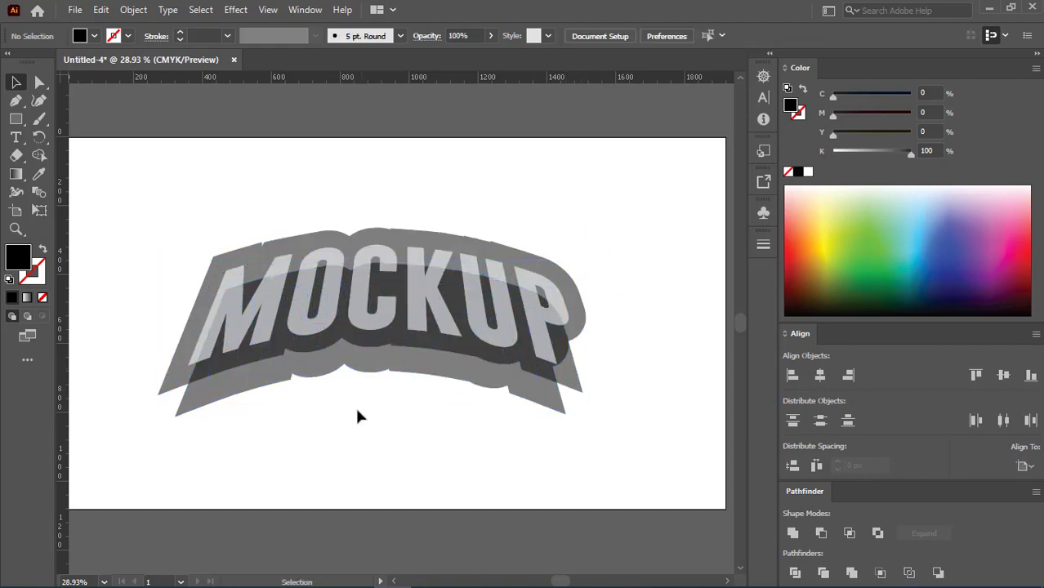
click(196, 407)
drag(373, 418, 373, 409)
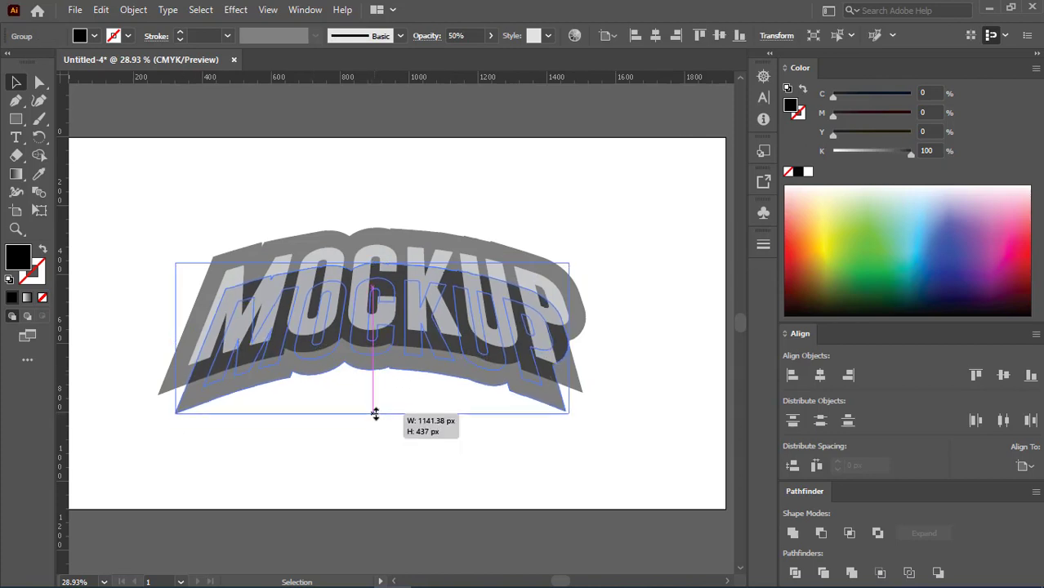
click(440, 403)
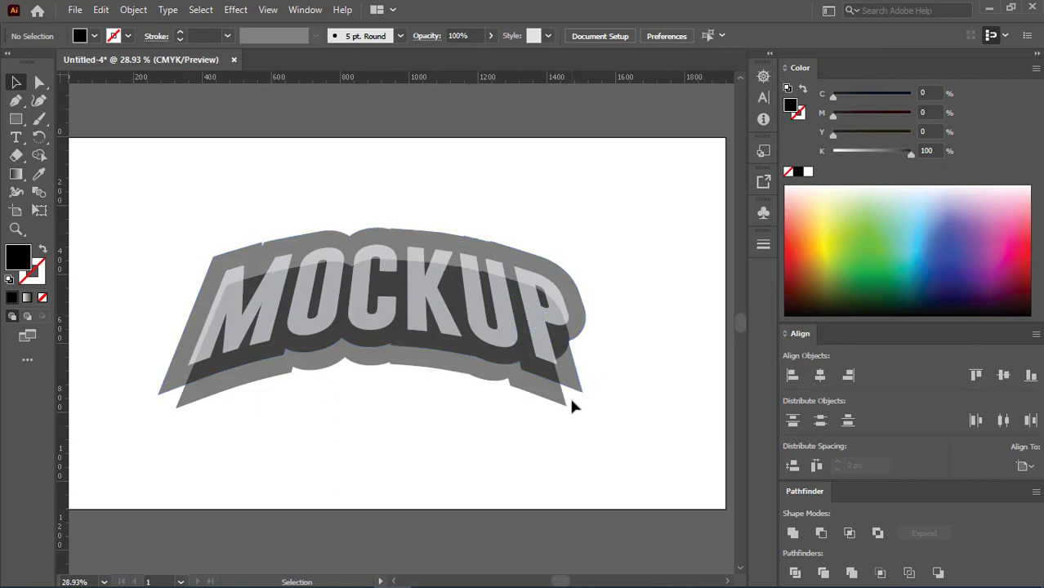
Step: Draw a closed black extrusion band along the bottom of the MOCKUP letters with the Pen tool
click(15, 100)
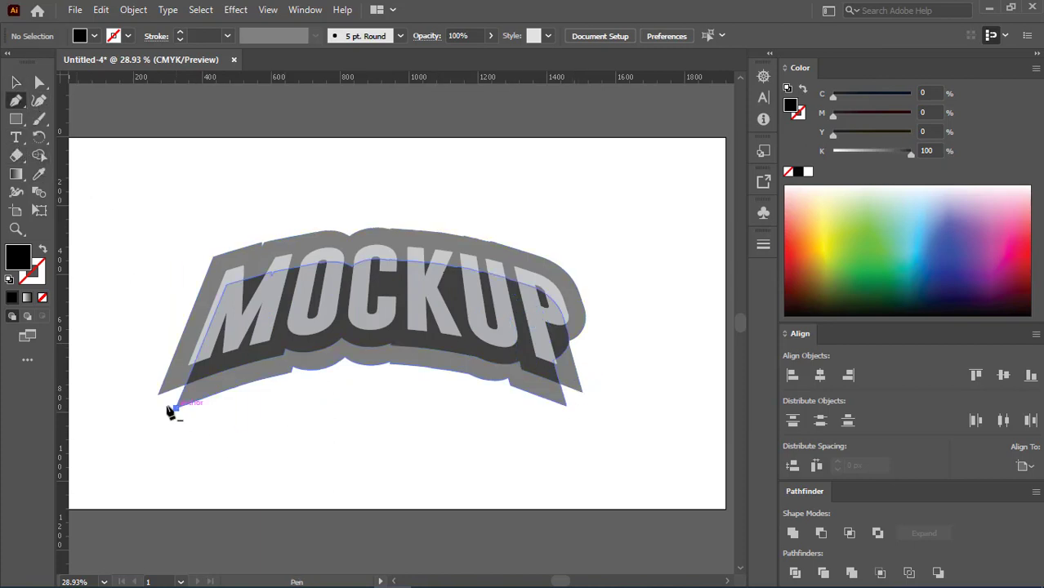
click(176, 407)
click(157, 395)
click(237, 362)
click(556, 357)
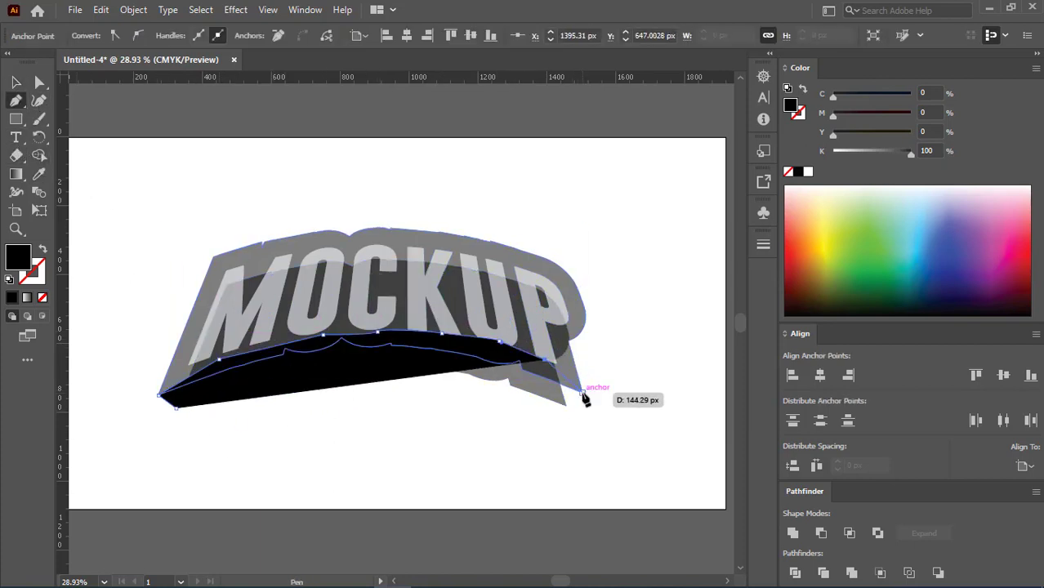
click(582, 394)
click(523, 375)
click(454, 363)
click(396, 355)
click(343, 351)
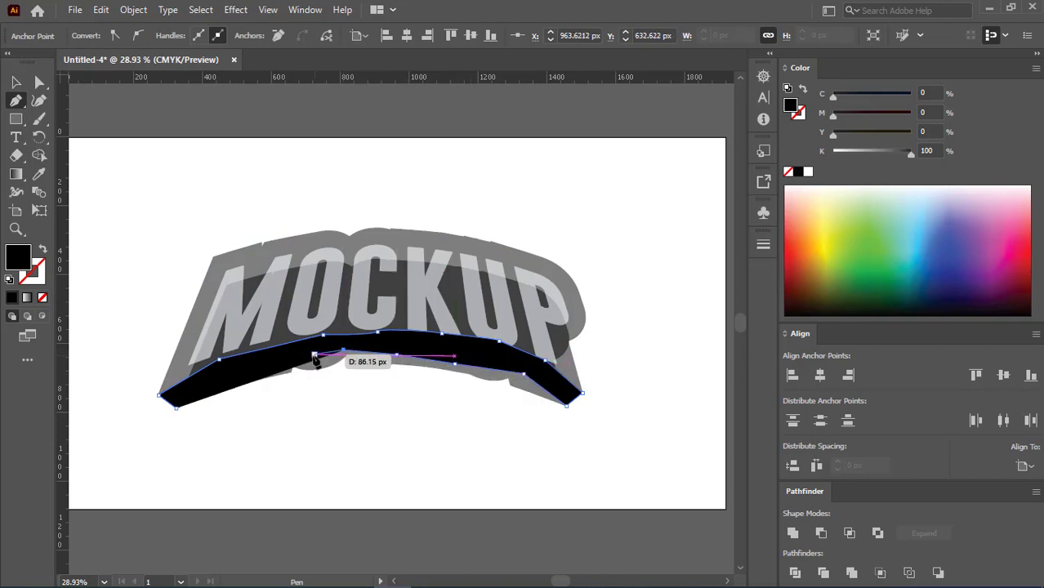
click(287, 361)
click(175, 407)
key(v)
click(308, 373)
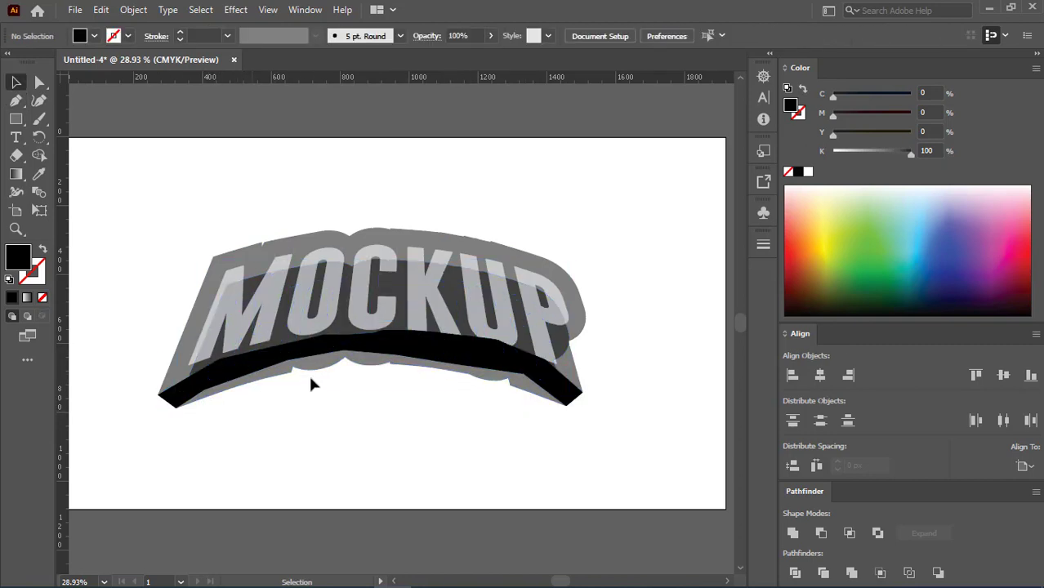
Step: Unite the letters' outline, band and shadow into one shape and send it to the back
click(176, 399)
shift+click(177, 407)
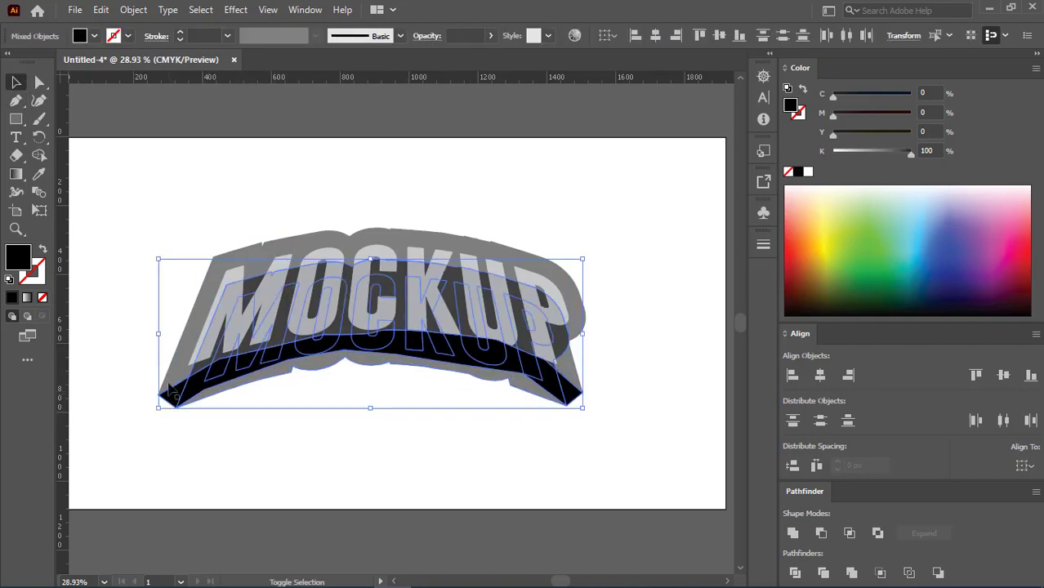
shift+click(210, 276)
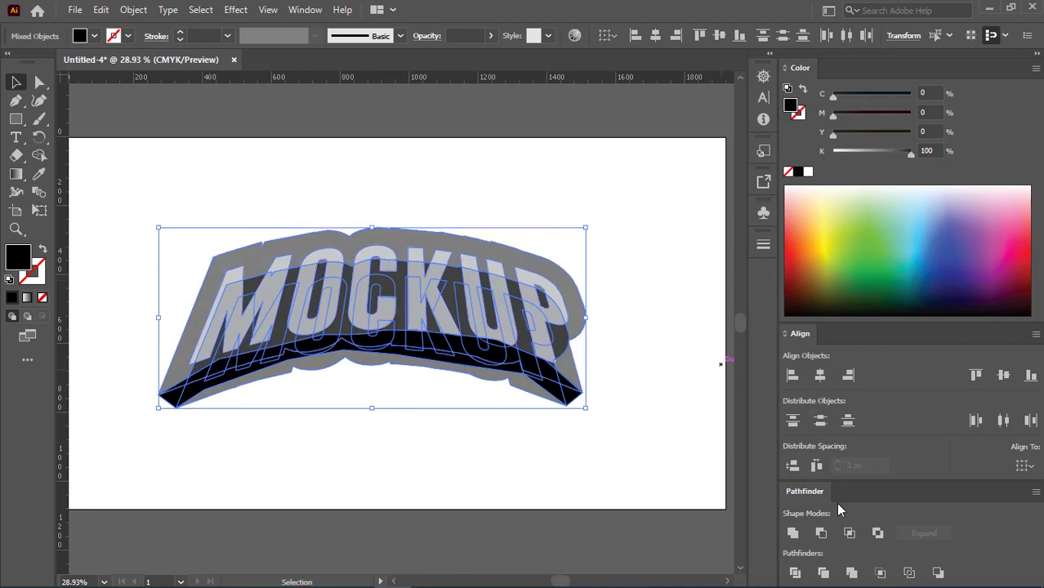
click(793, 534)
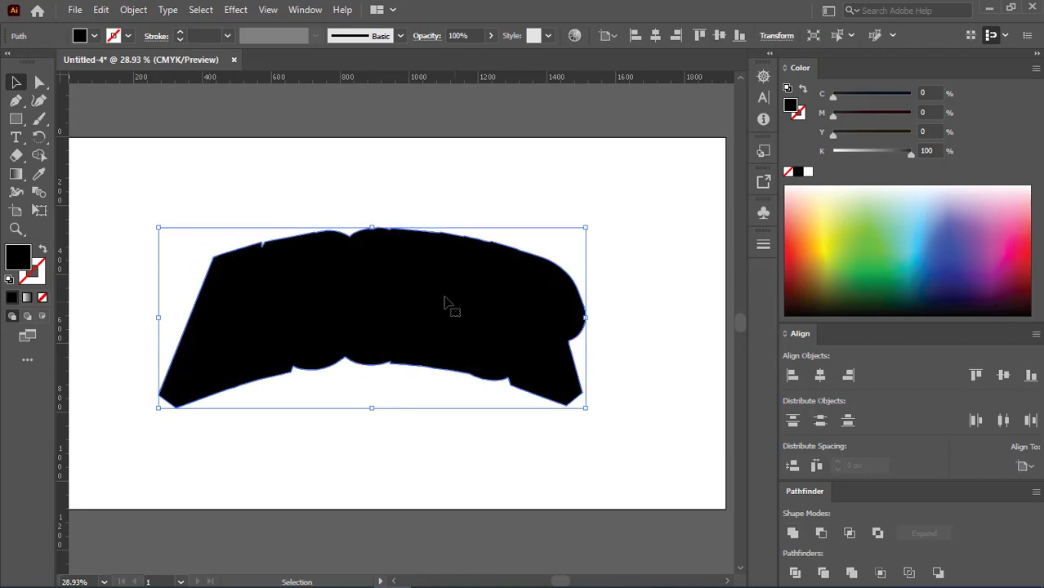
right_click(417, 271)
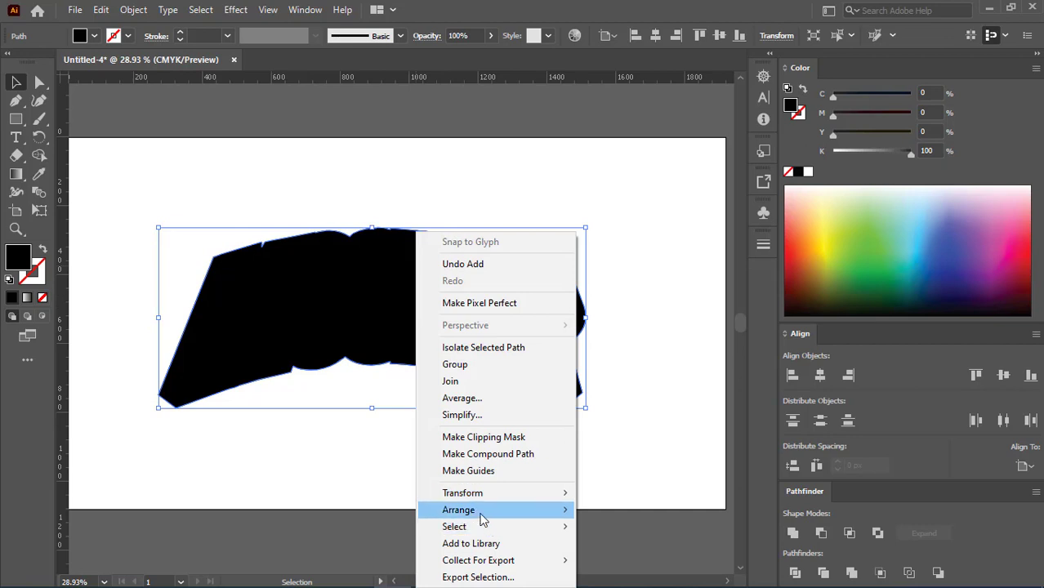
mouse_move(458, 510)
click(652, 488)
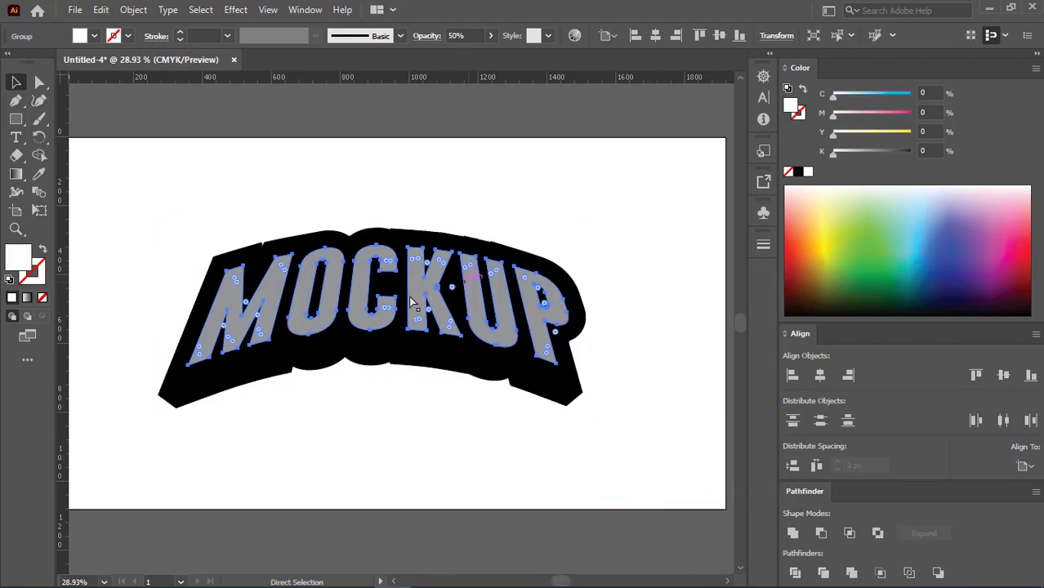
Step: Set the MOCKUP letters group to 100% opacity and select the black backing
click(408, 304)
click(491, 36)
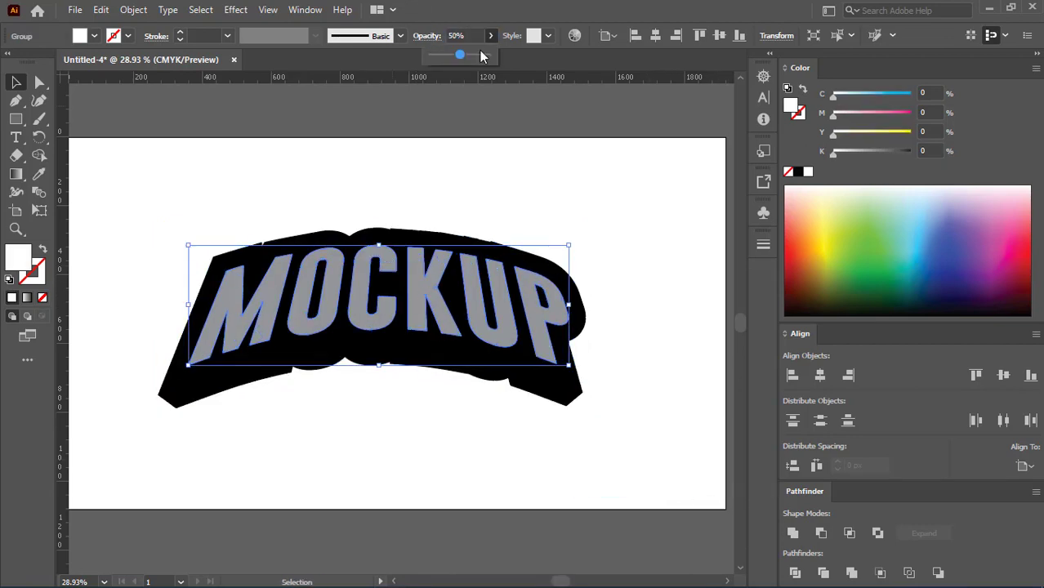
click(652, 227)
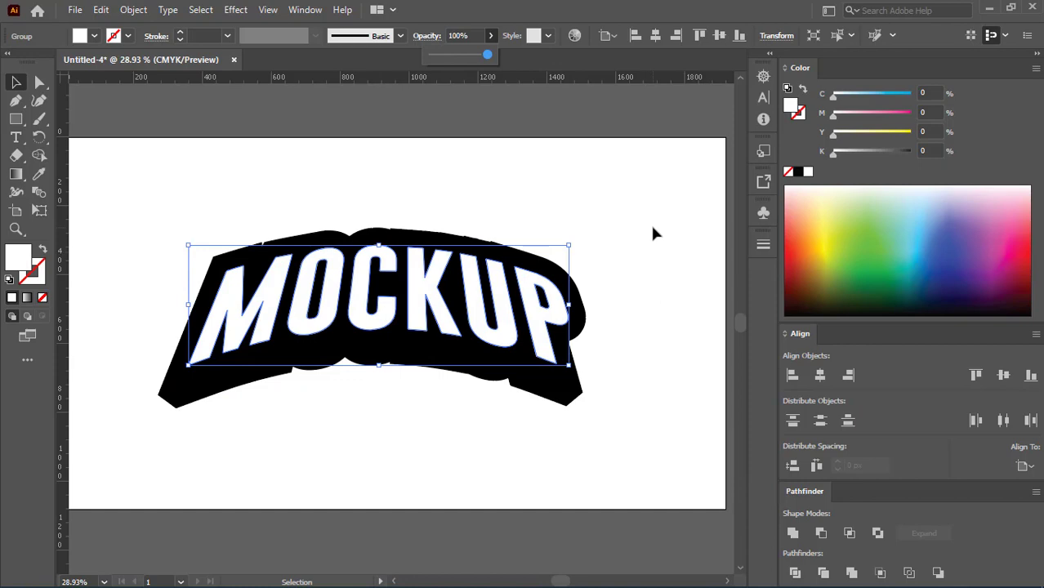
click(549, 399)
Step: Copy the black backing, paste it in place and send the copy to the back
click(101, 10)
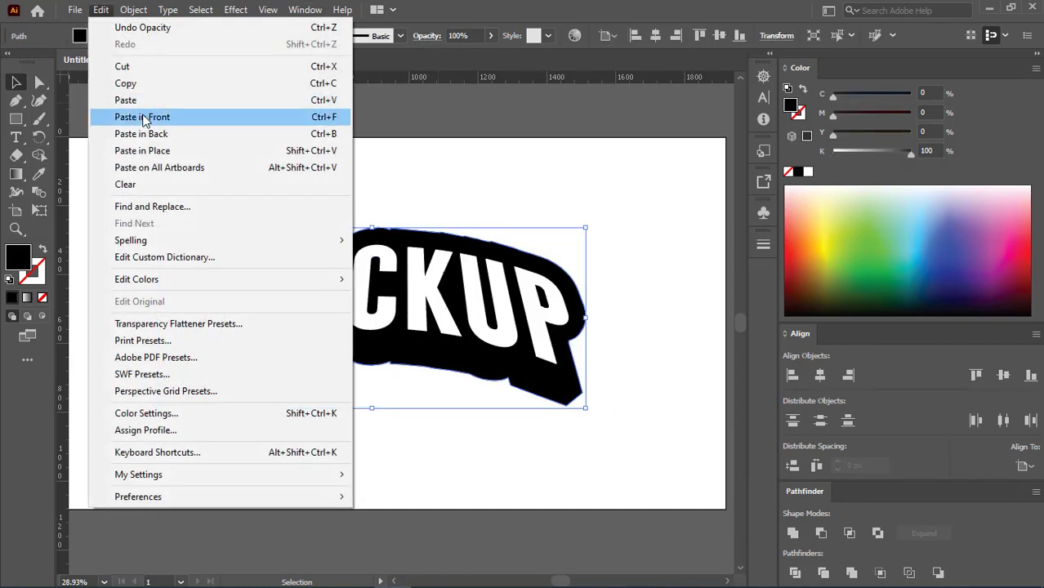
click(133, 79)
click(102, 10)
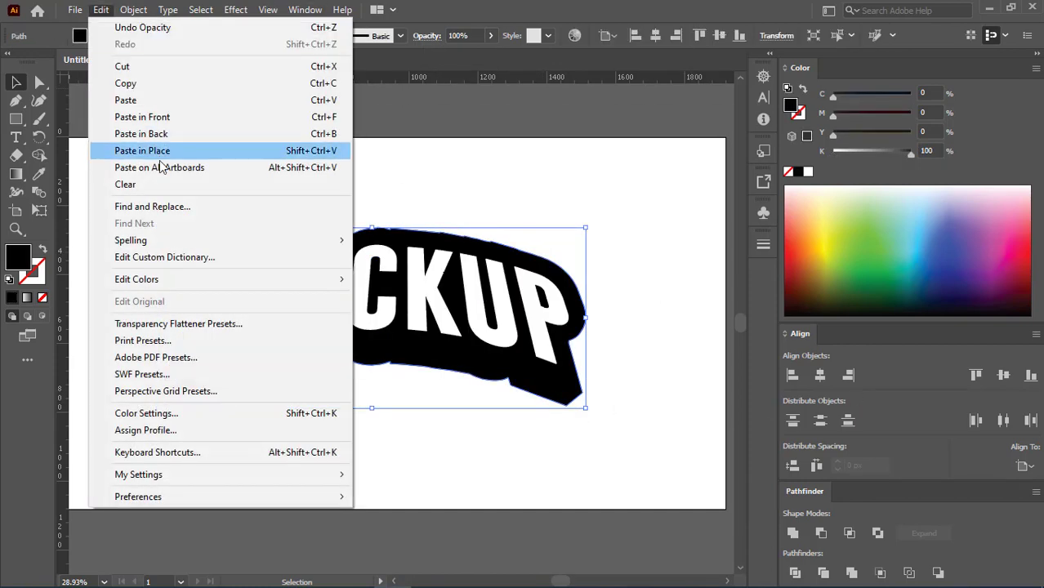
click(123, 150)
right_click(433, 329)
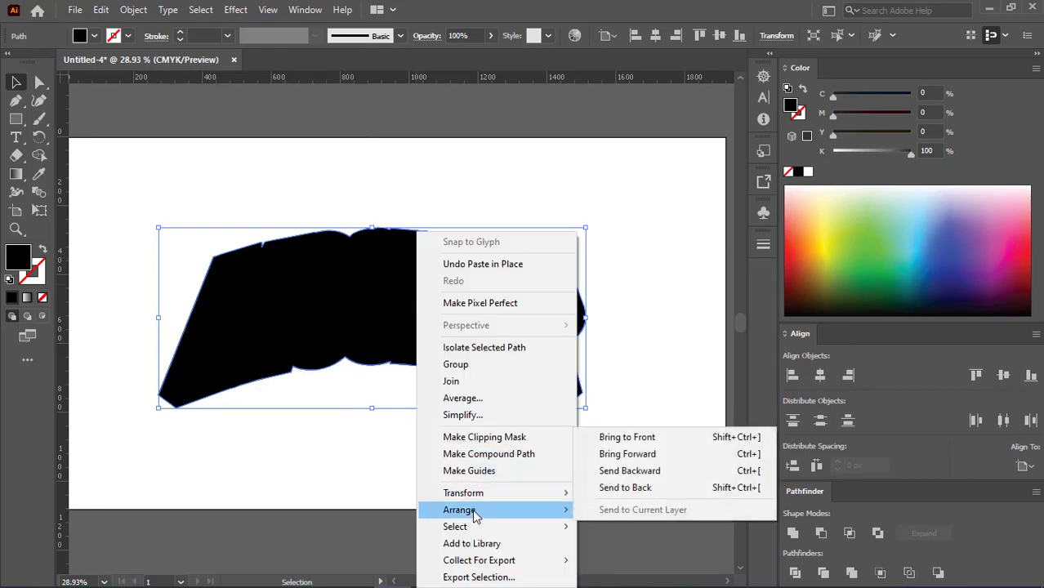
mouse_move(459, 510)
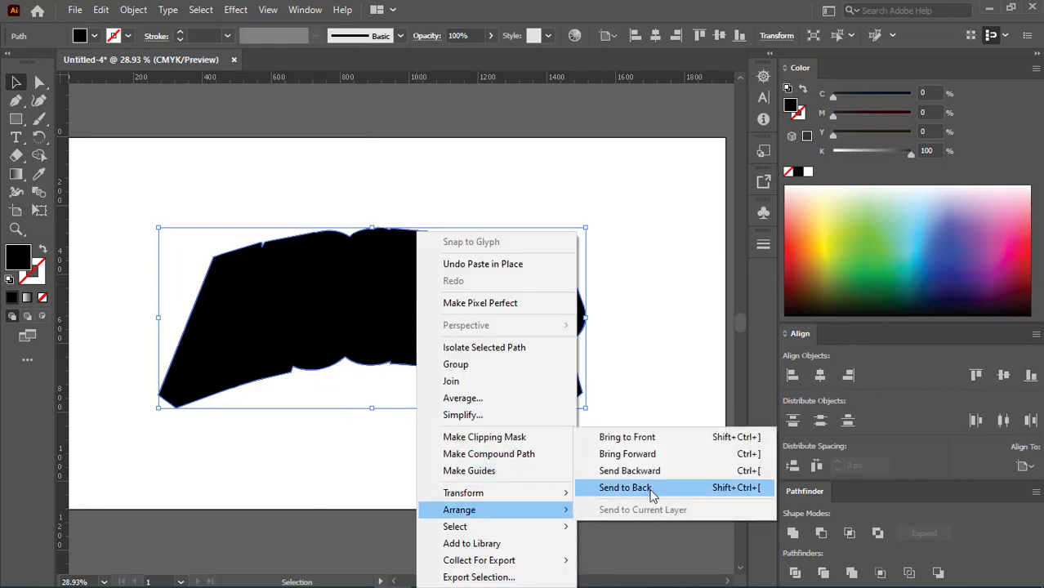
click(651, 496)
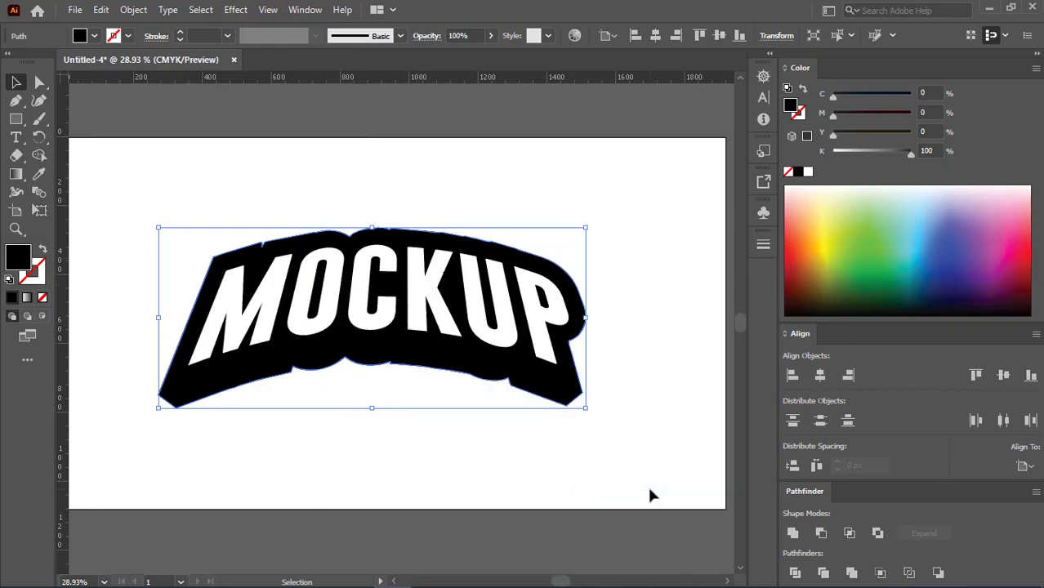
Step: Offset the back copy by 20 px and fill it red
click(133, 10)
mouse_move(189, 374)
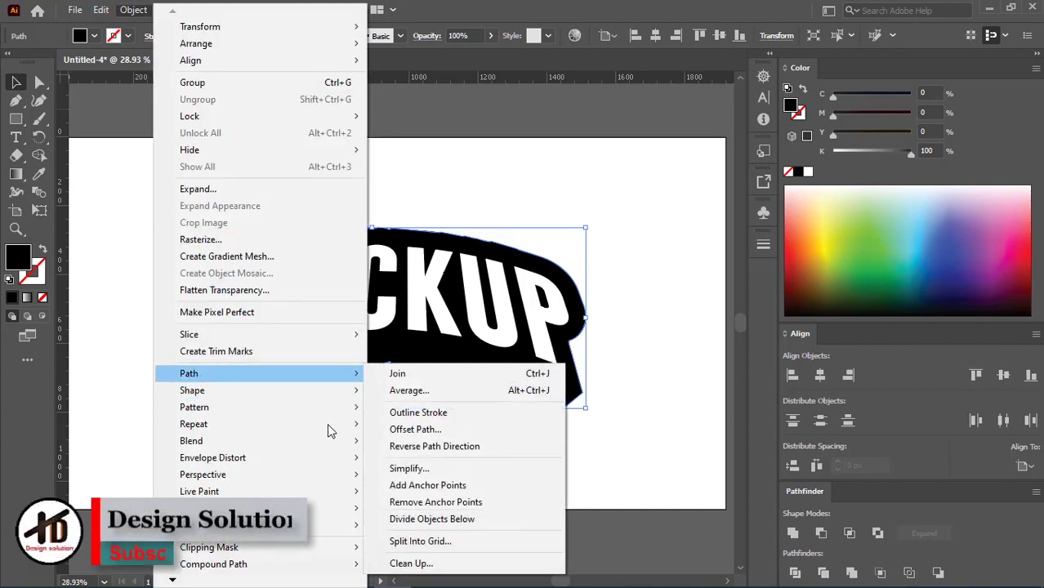
click(415, 429)
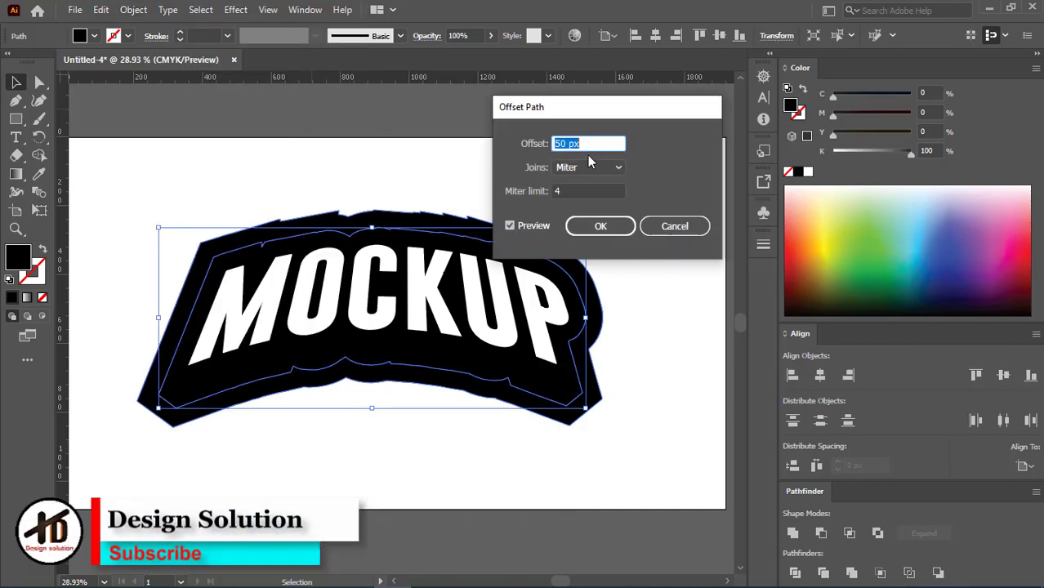
text(20)
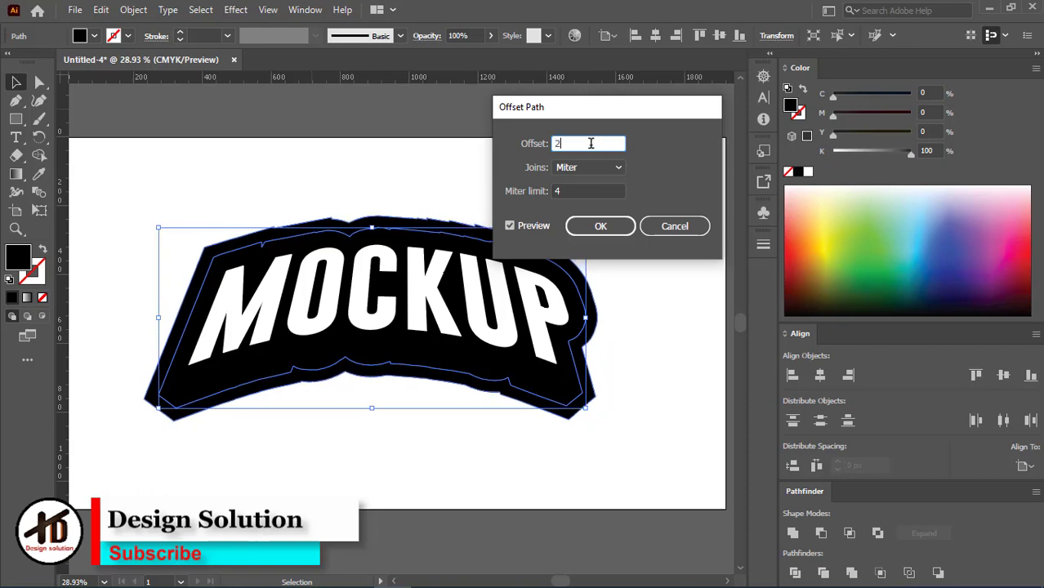
click(599, 226)
drag(804, 233, 790, 235)
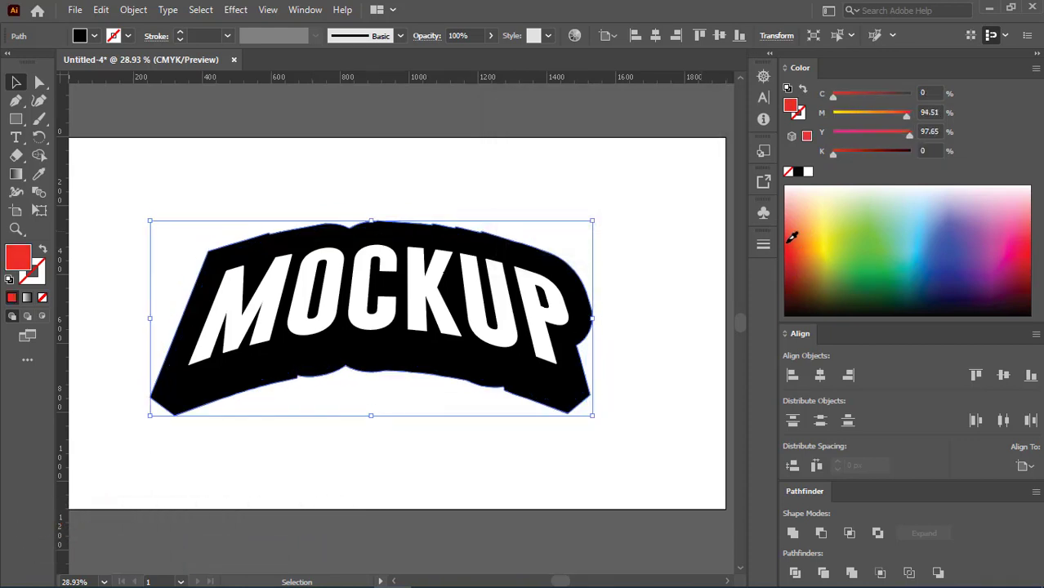
Step: Turn the outer outline golden yellow with Magenta 21, then select the backing
click(850, 115)
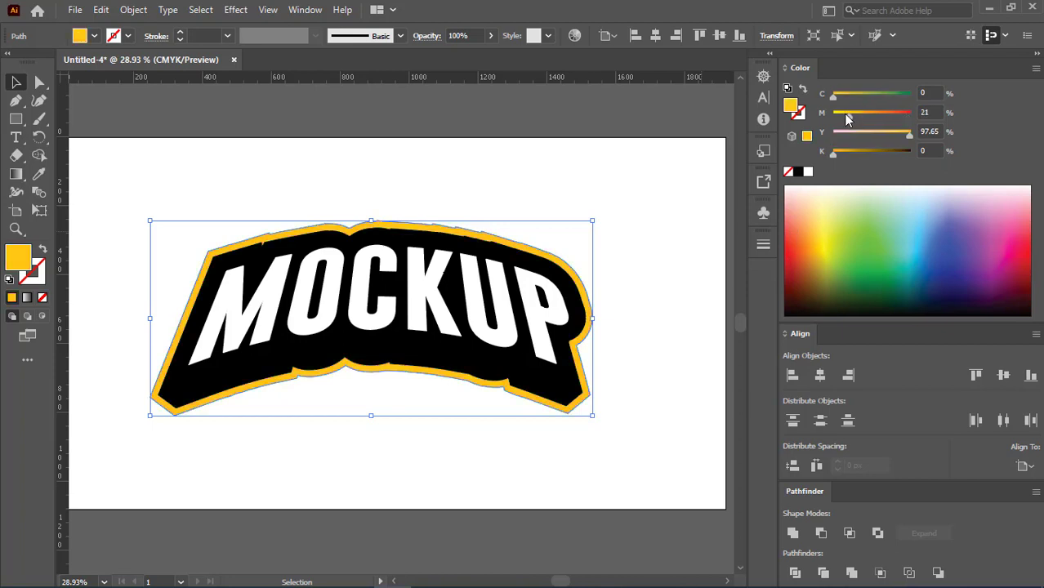
click(553, 201)
click(572, 298)
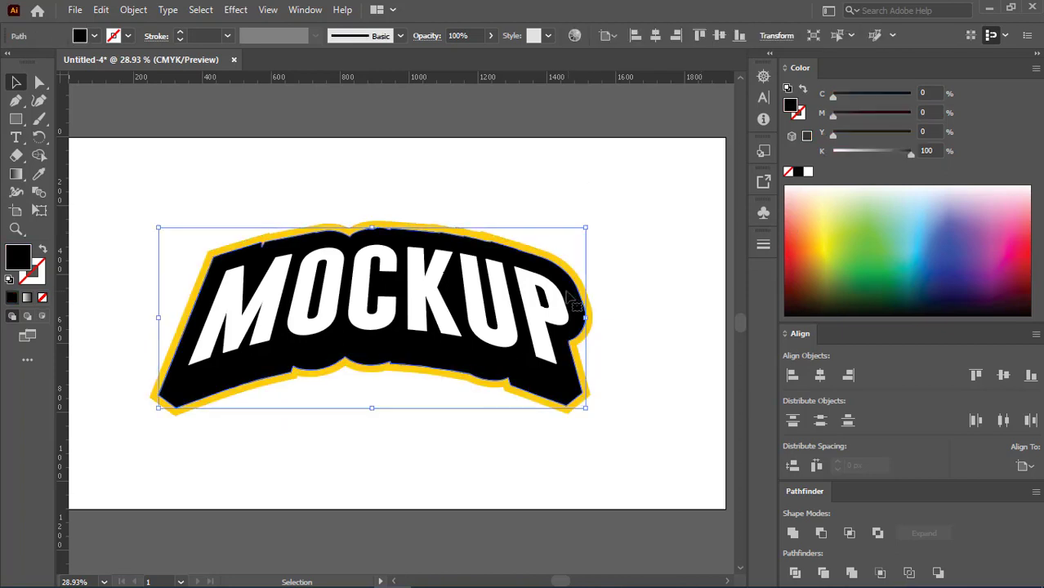
Step: Colour the backing dark red by picking red and setting K to 75%
click(801, 240)
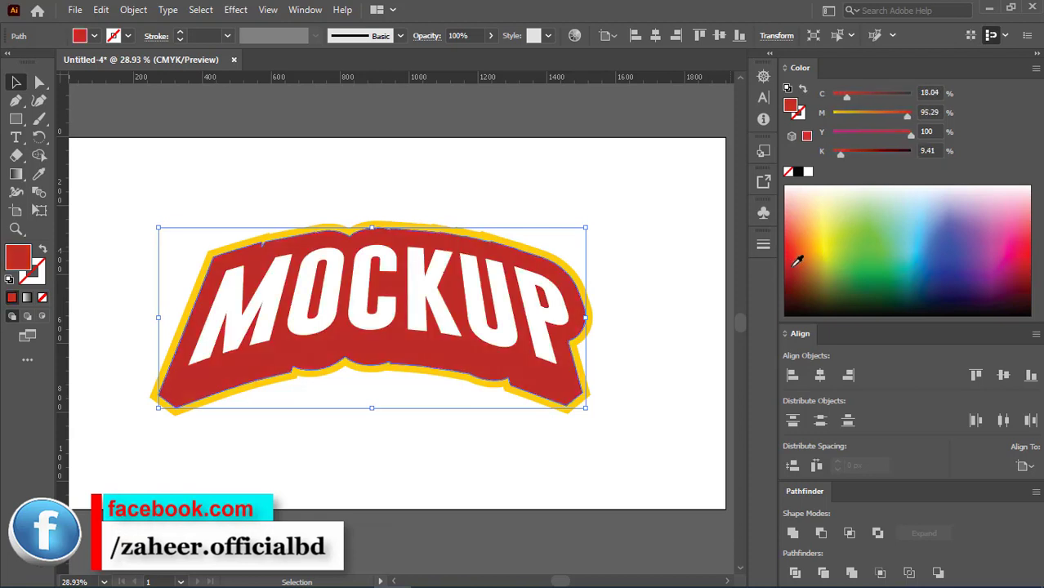
click(857, 152)
drag(858, 152, 904, 152)
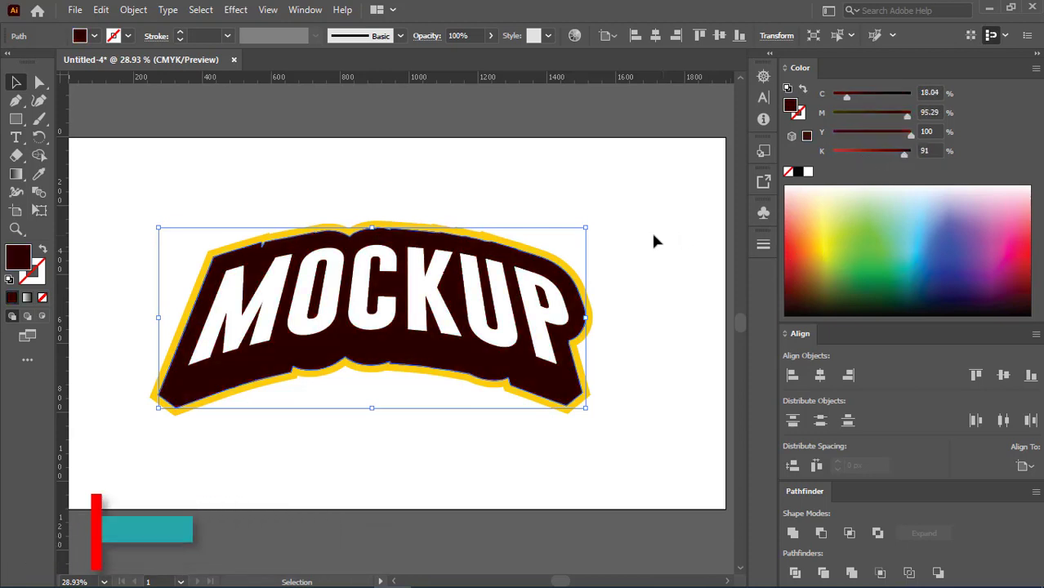
click(887, 152)
click(615, 298)
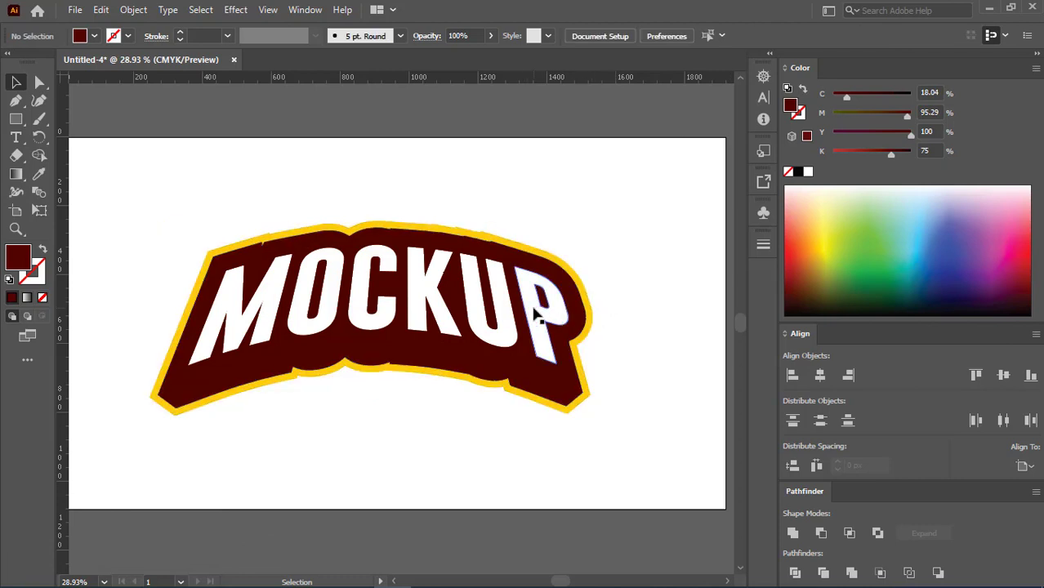